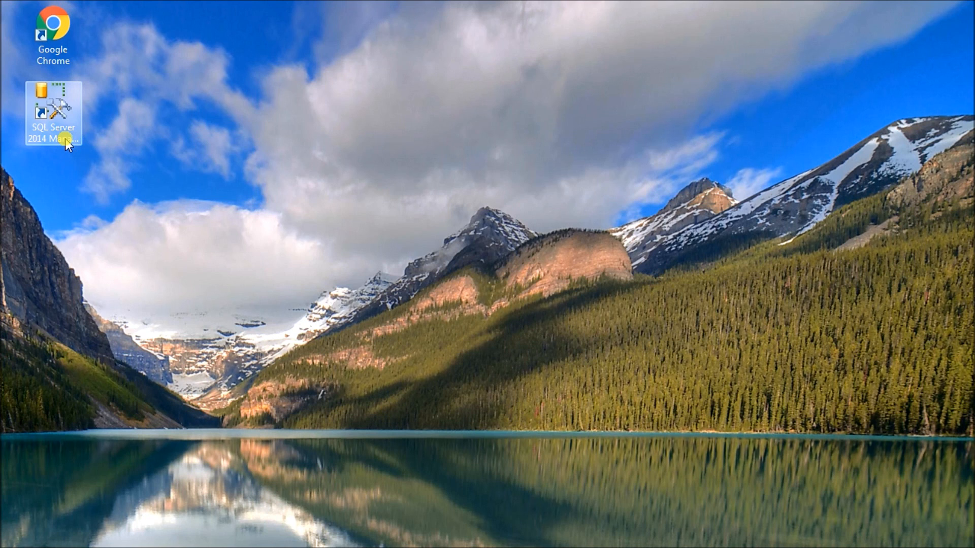
- Launch SQL Server Management Studio and connect to SHORTT-PC\SQLEXPRESS with SQL Server Authentication, login sa, entering the account password
{"action": "double_click", "coordinate": [65, 138]}
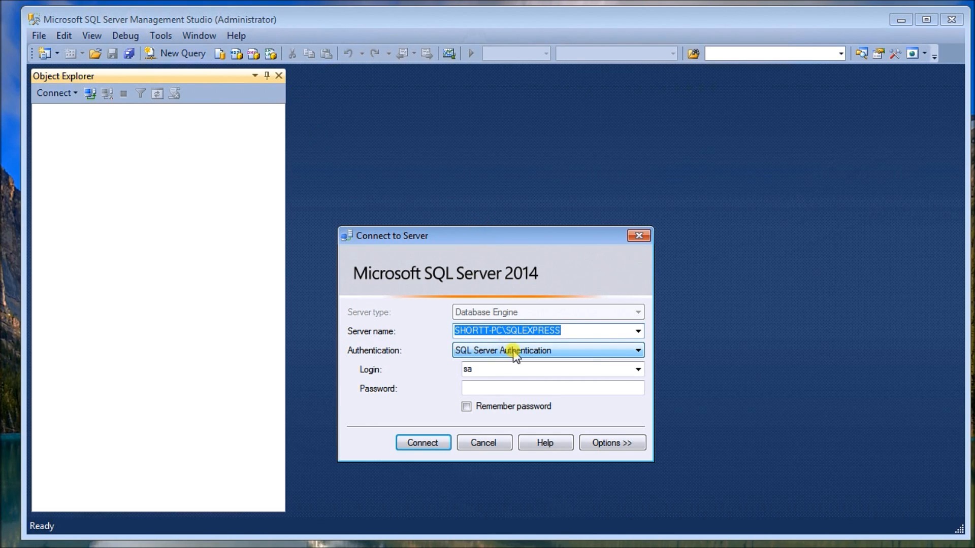
{"action": "left_click_drag", "start_coordinate": [522, 236], "coordinate": [502, 194]}
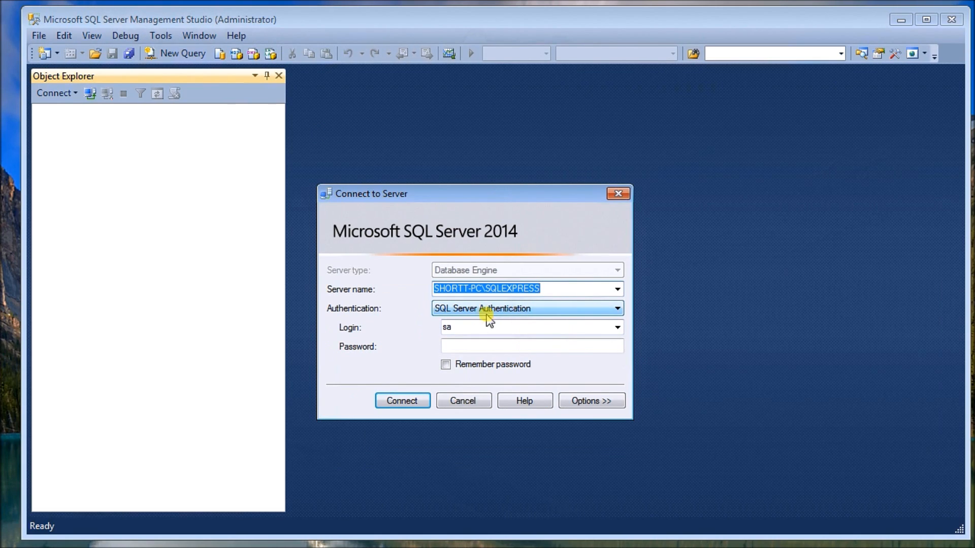
{"action": "left_click", "coordinate": [538, 310]}
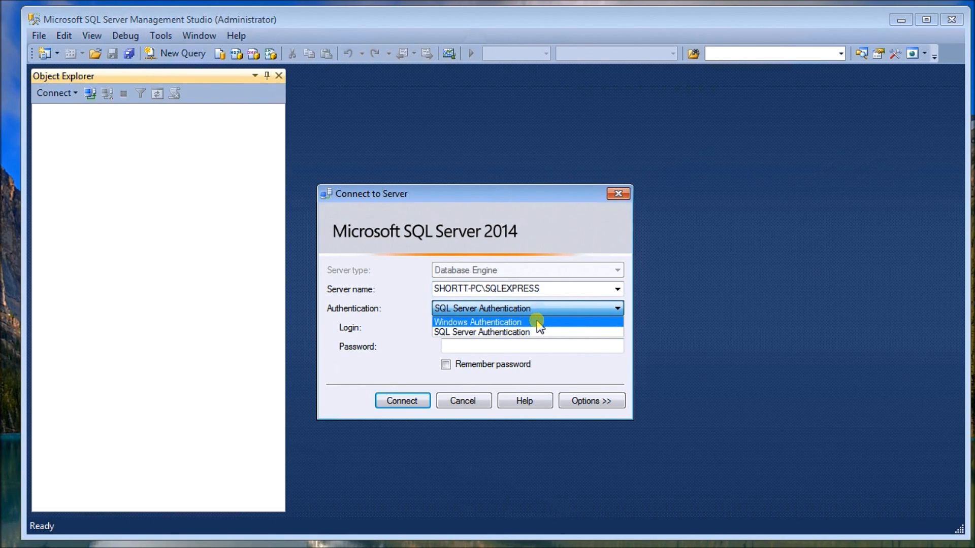
{"action": "left_click", "coordinate": [534, 333]}
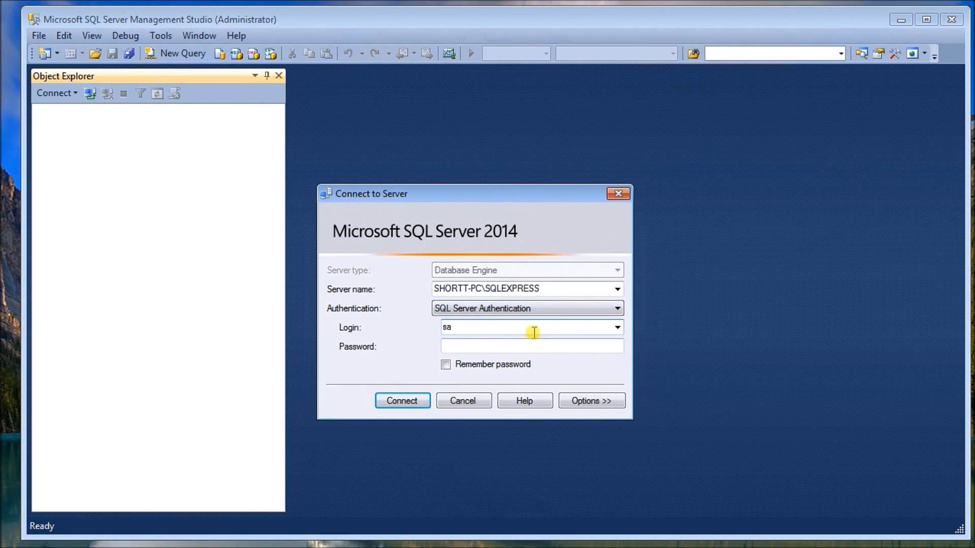
{"action": "left_click", "coordinate": [494, 345]}
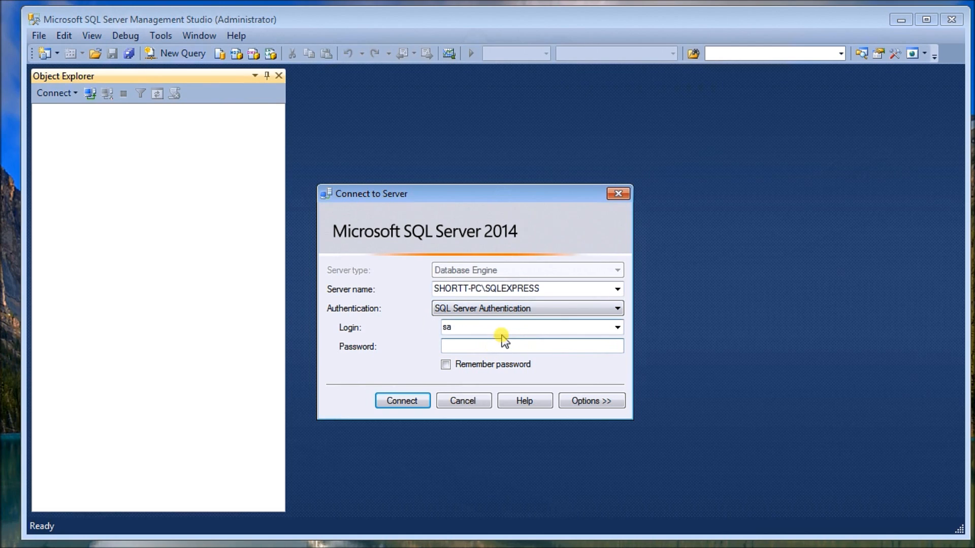
{"action": "type", "text": "****"}
{"action": "left_click", "coordinate": [414, 401]}
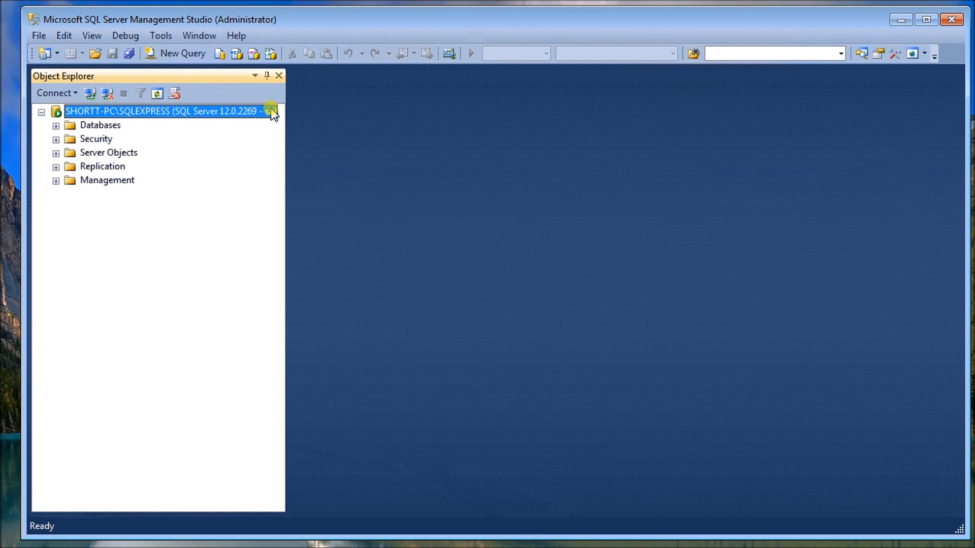
- Expand the Databases and System Databases folders to browse the system databases on the server
{"action": "left_click", "coordinate": [56, 126]}
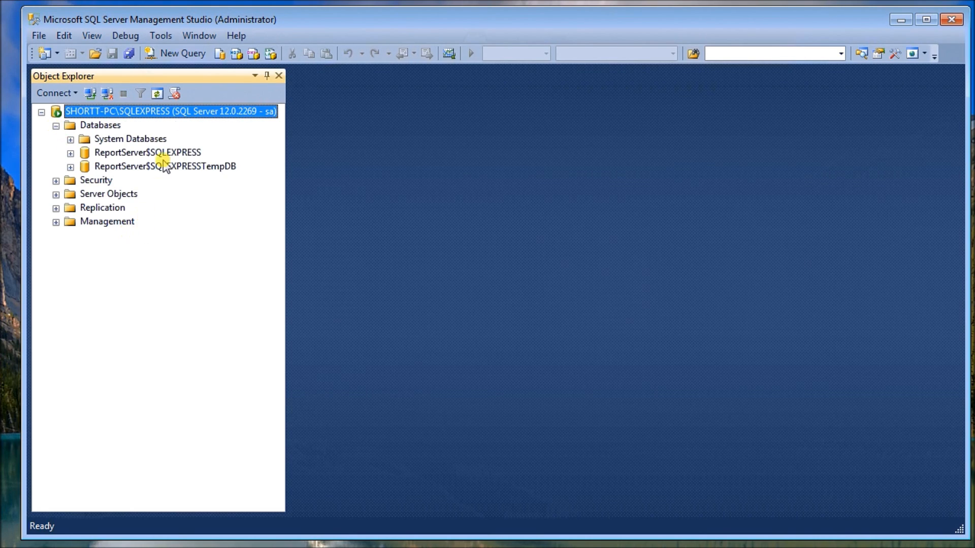
{"action": "left_click", "coordinate": [69, 140]}
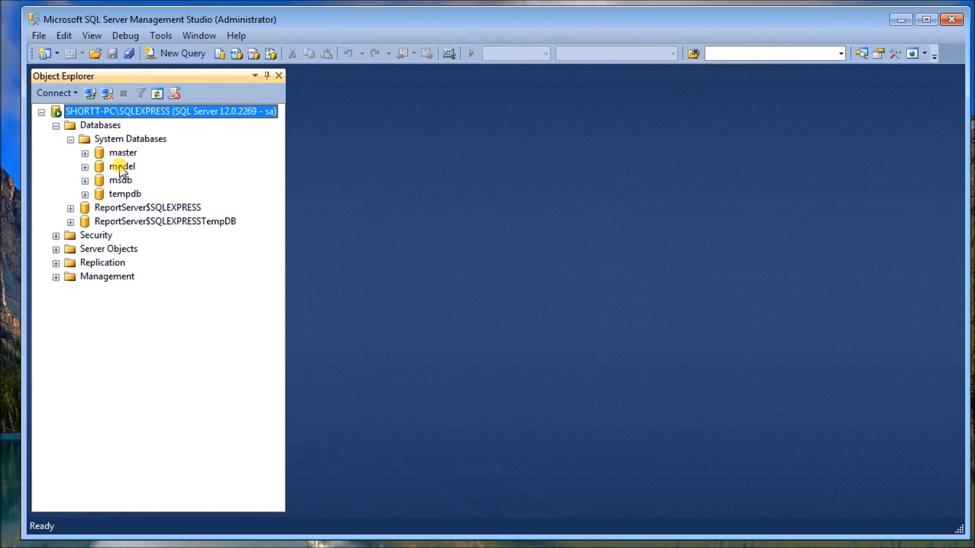
{"action": "left_click", "coordinate": [133, 194]}
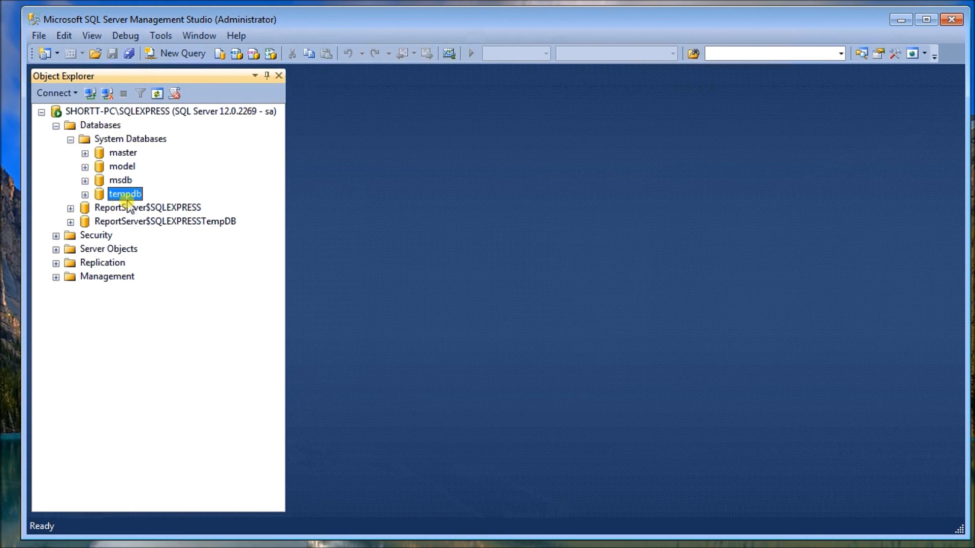
{"action": "left_click", "coordinate": [161, 143]}
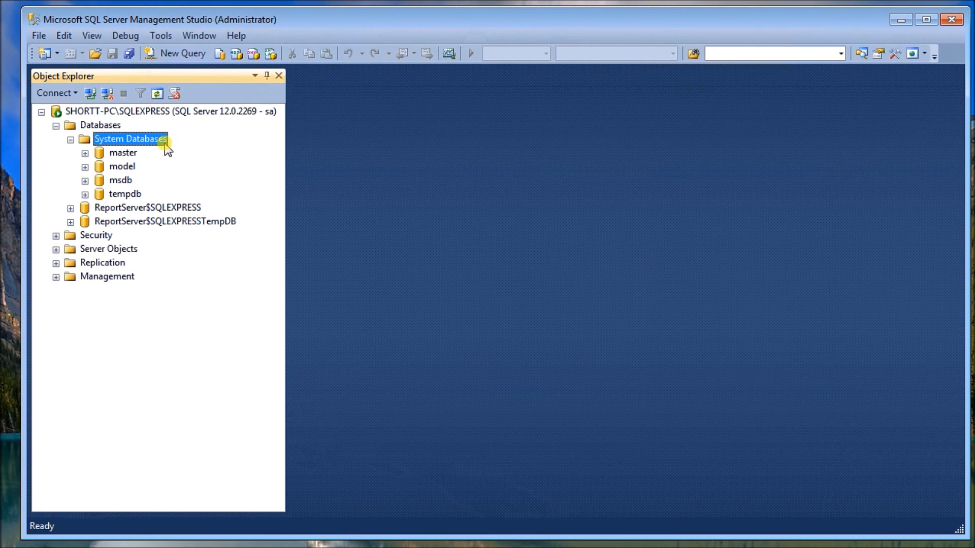
{"action": "right_click", "coordinate": [164, 144]}
{"action": "left_click", "coordinate": [166, 152]}
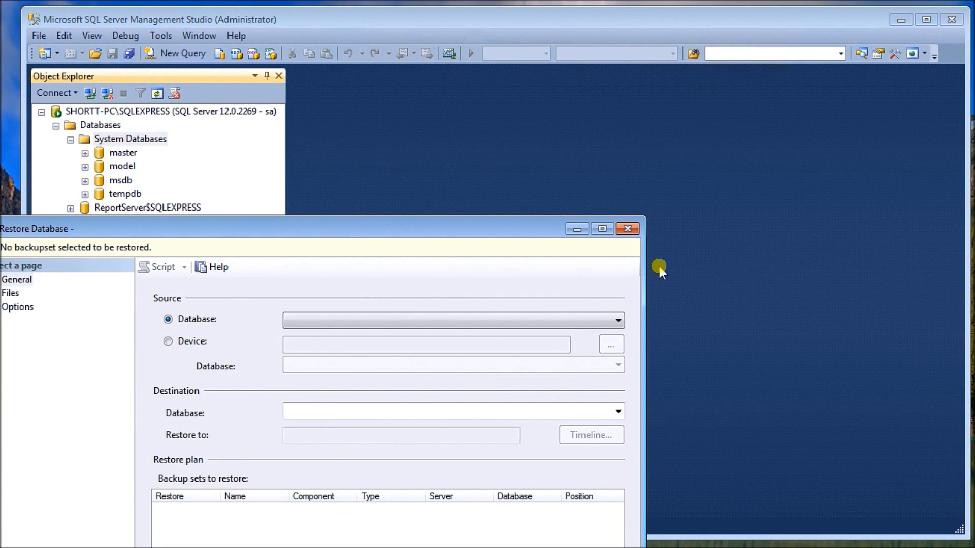
{"action": "left_click", "coordinate": [628, 229]}
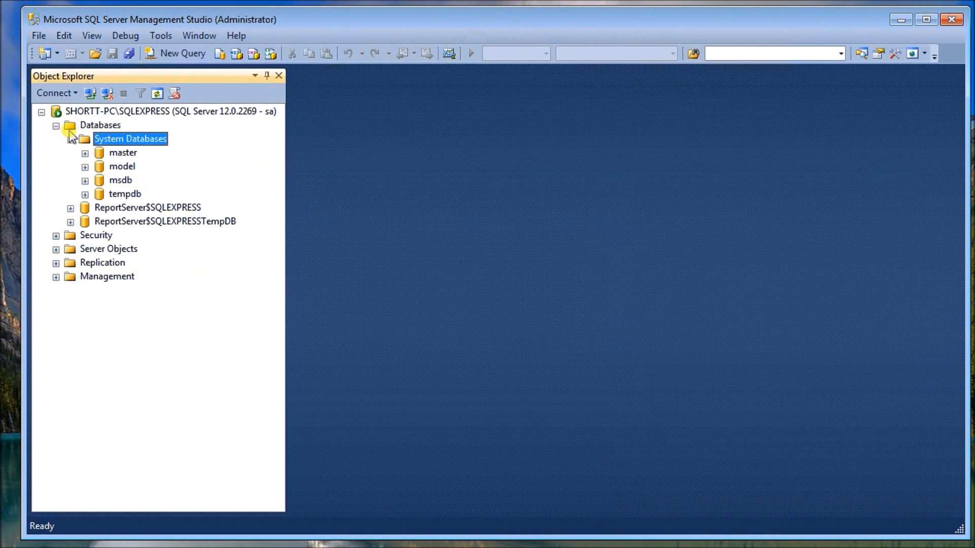
- Start creating a new database under Databases and name it ACC_Db
{"action": "left_click", "coordinate": [98, 127]}
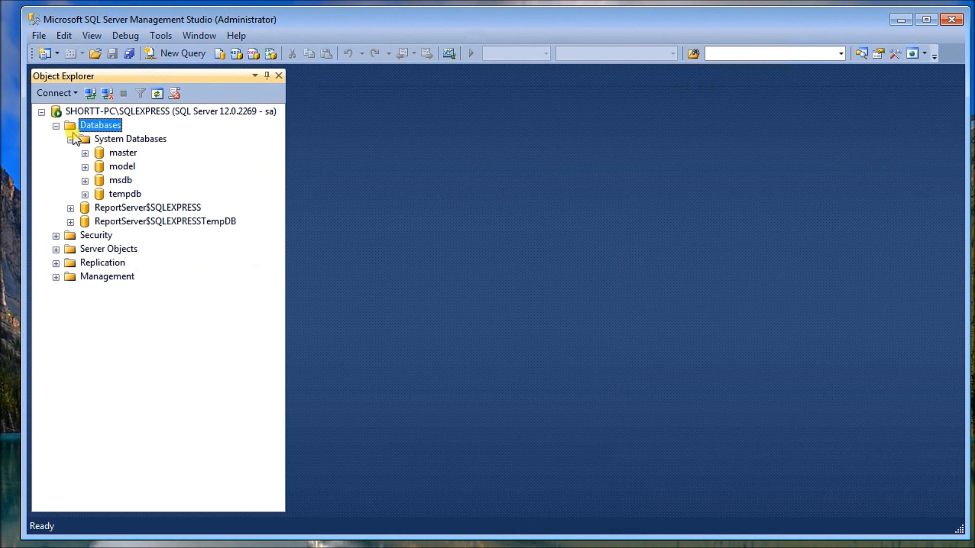
{"action": "right_click", "coordinate": [118, 130]}
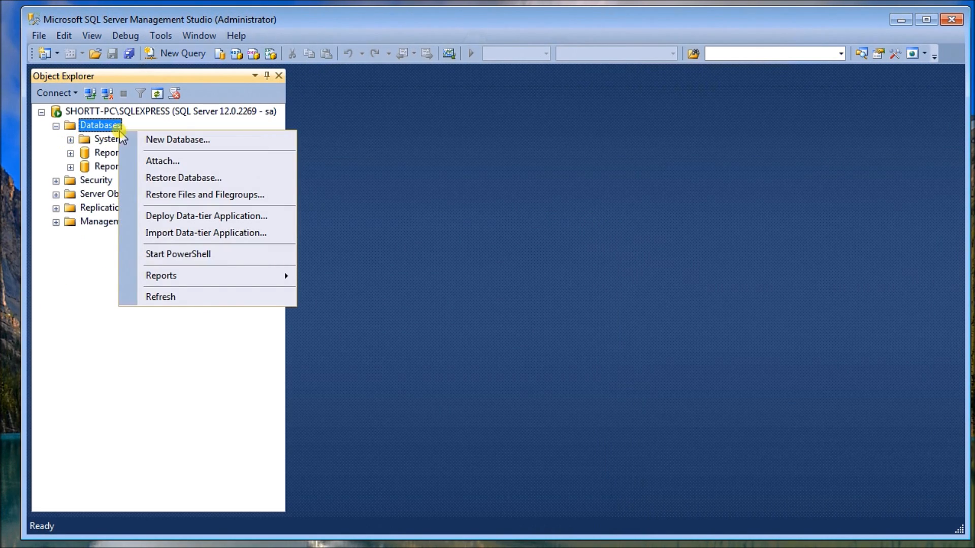
{"action": "left_click", "coordinate": [163, 140]}
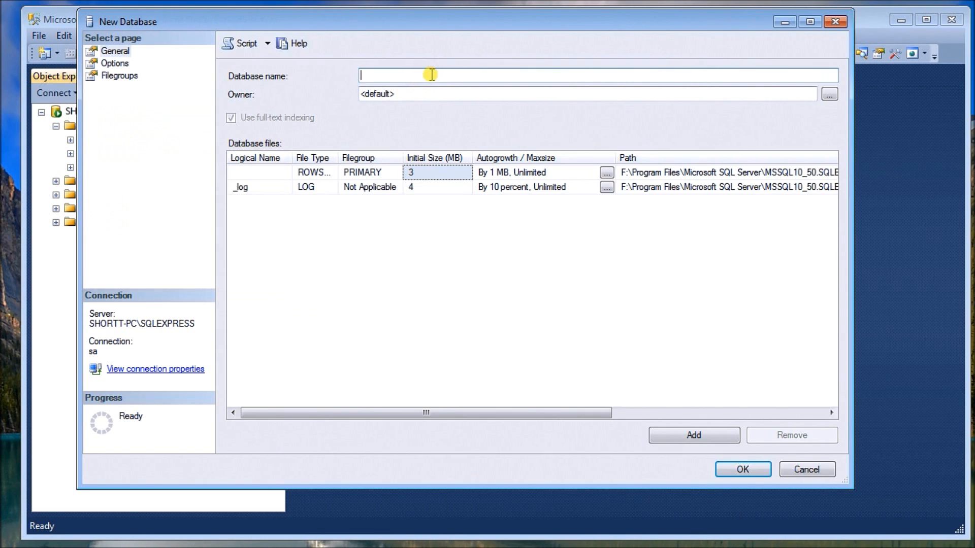
{"action": "type", "text": "ACC"}
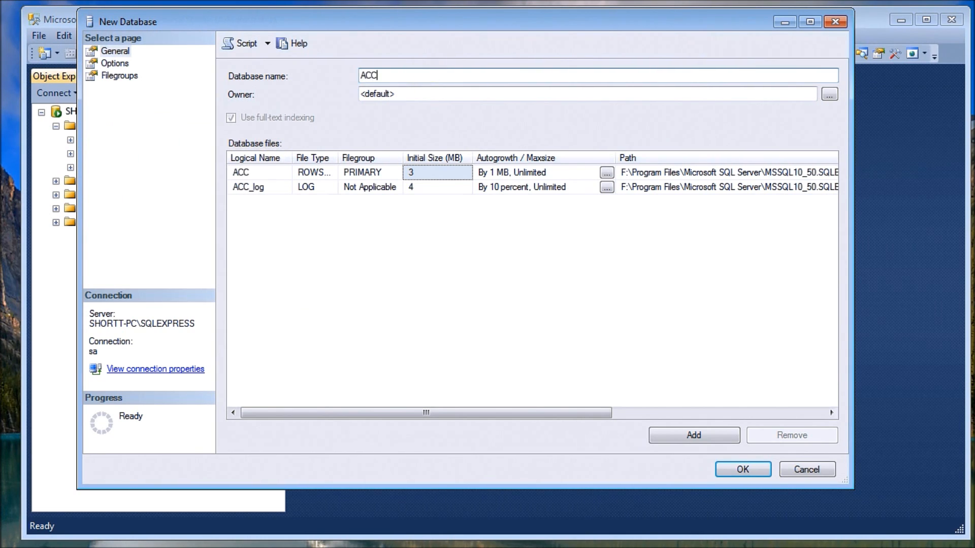
{"action": "type", "text": "_Db"}
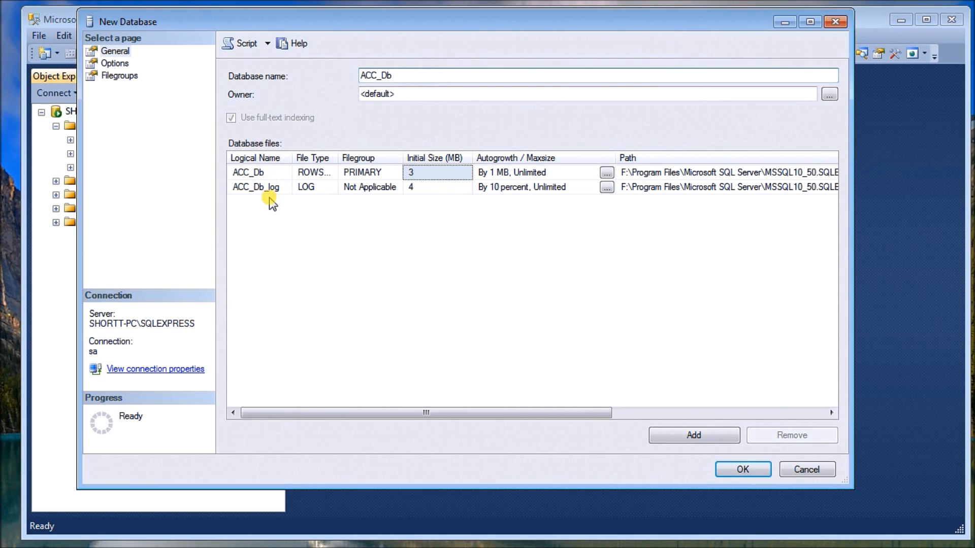
- Set the path of the ACC_Db data file to F:\SQLExpress and copy that path
{"action": "left_click_drag", "start_coordinate": [366, 410], "coordinate": [545, 440]}
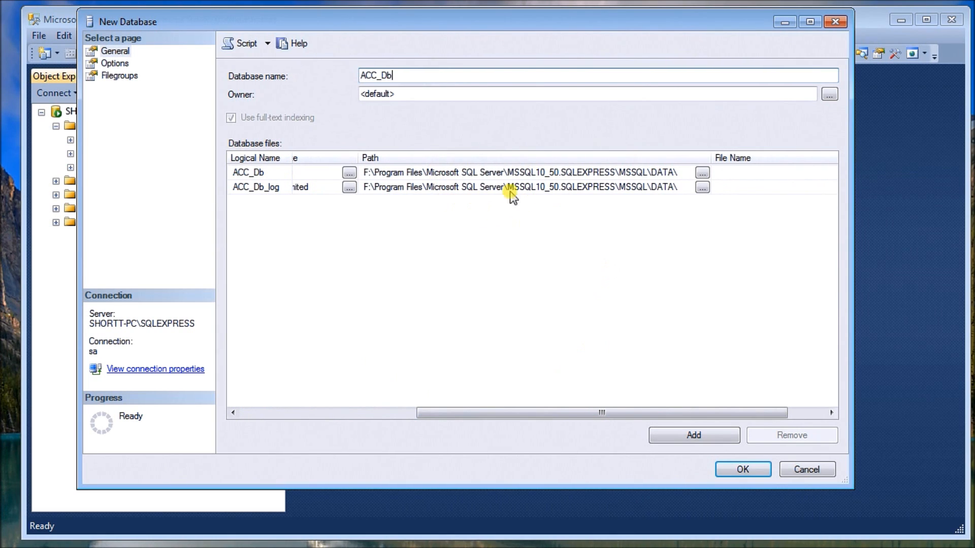
{"action": "left_click", "coordinate": [683, 171]}
{"action": "left_click_drag", "start_coordinate": [683, 171], "coordinate": [374, 168]}
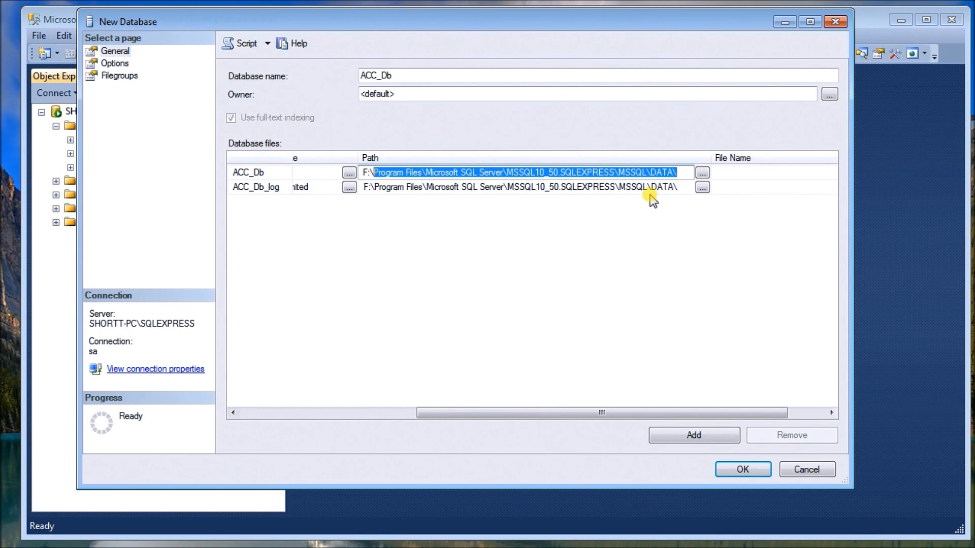
{"action": "type", "text": "SQLE"}
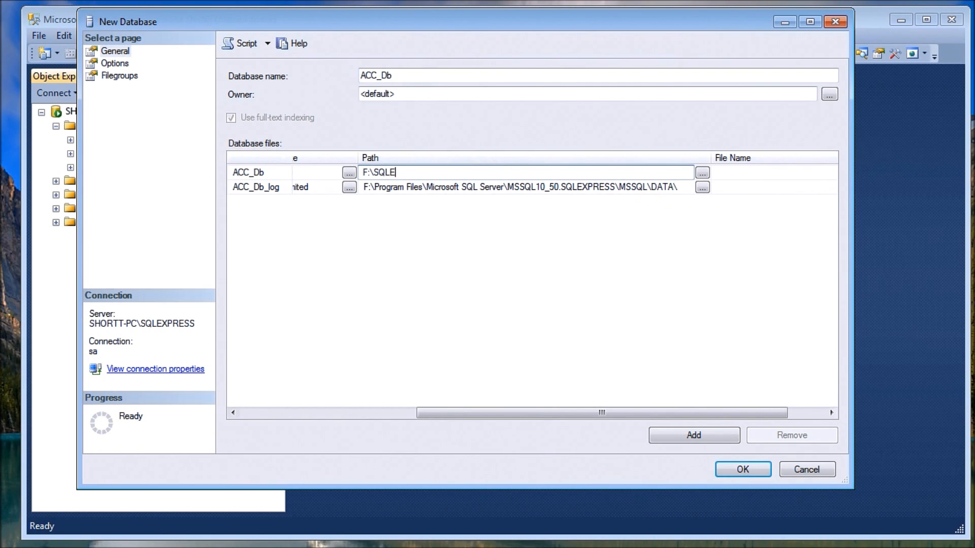
{"action": "type", "text": "xpress"}
{"action": "left_click", "coordinate": [415, 173]}
{"action": "left_click_drag", "start_coordinate": [415, 173], "coordinate": [353, 172]}
{"action": "key", "text": "ctrl+c"}
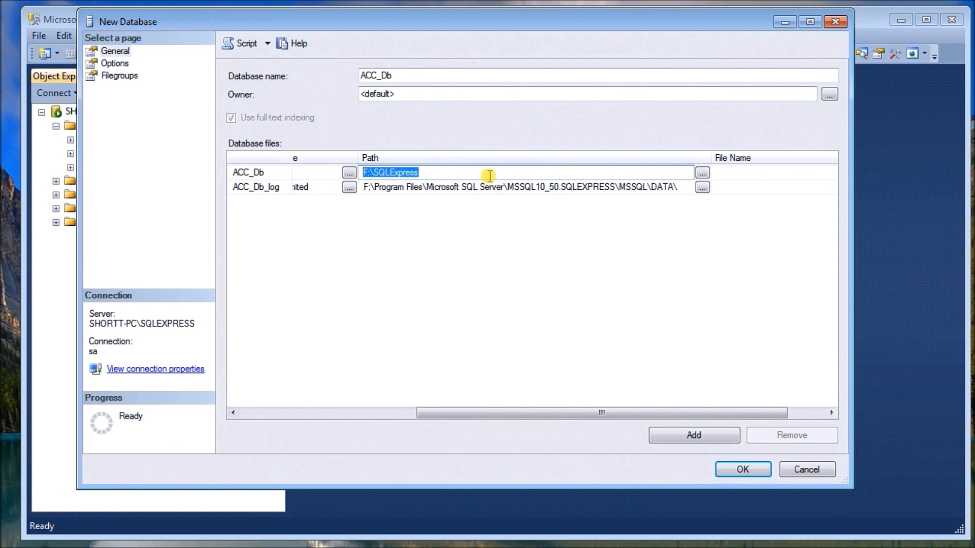
- Paste F:\SQLExpress as the log file's path and create the database
{"action": "left_click", "coordinate": [561, 188]}
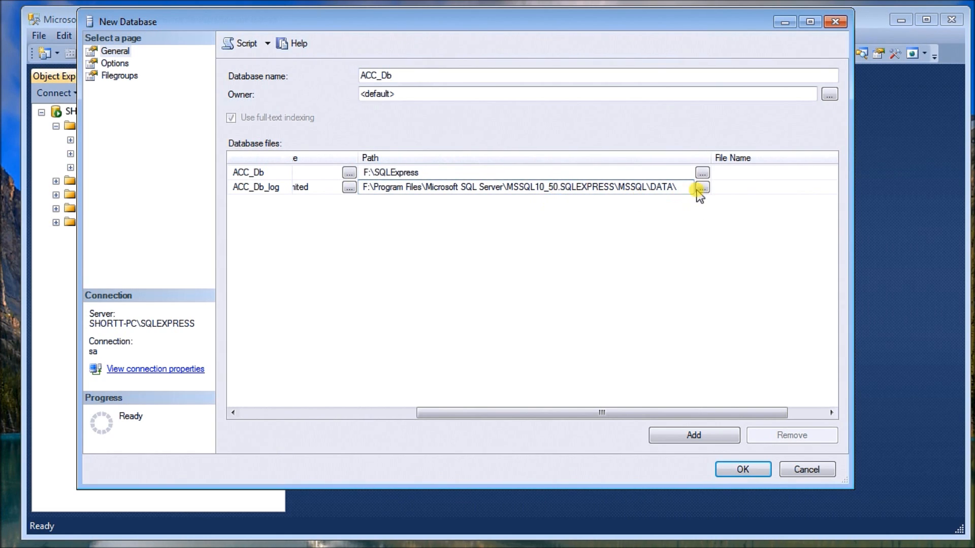
{"action": "left_click_drag", "start_coordinate": [681, 187], "coordinate": [322, 146]}
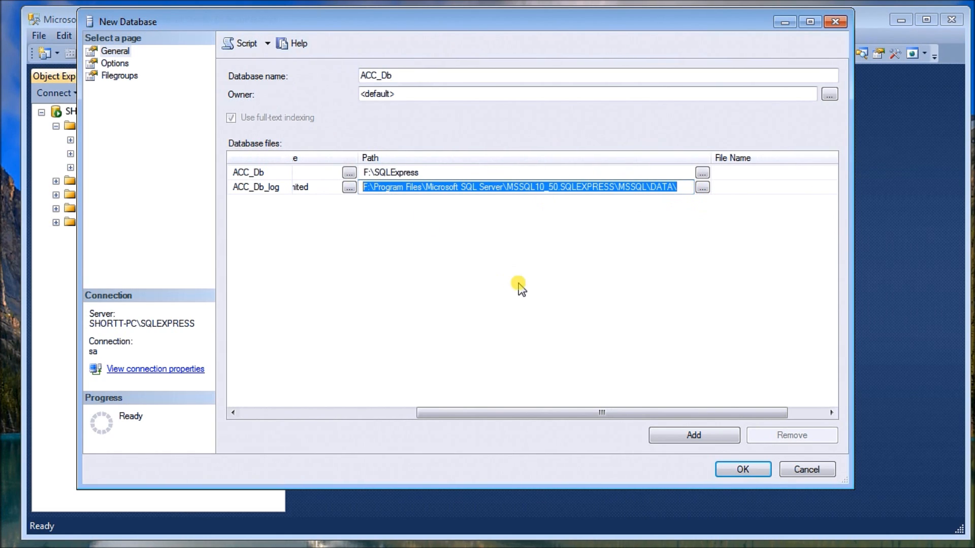
{"action": "key", "text": "ctrl+v"}
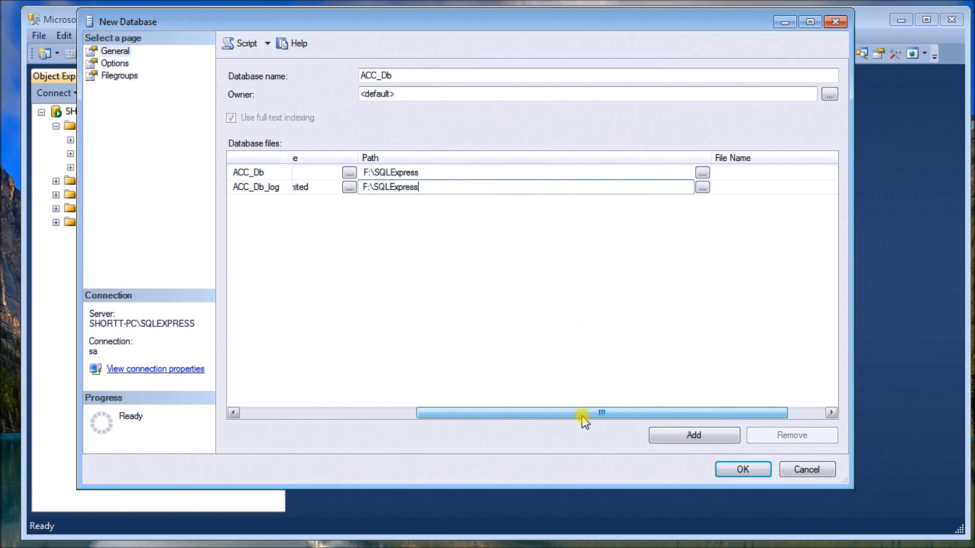
{"action": "left_click_drag", "start_coordinate": [582, 413], "coordinate": [337, 387]}
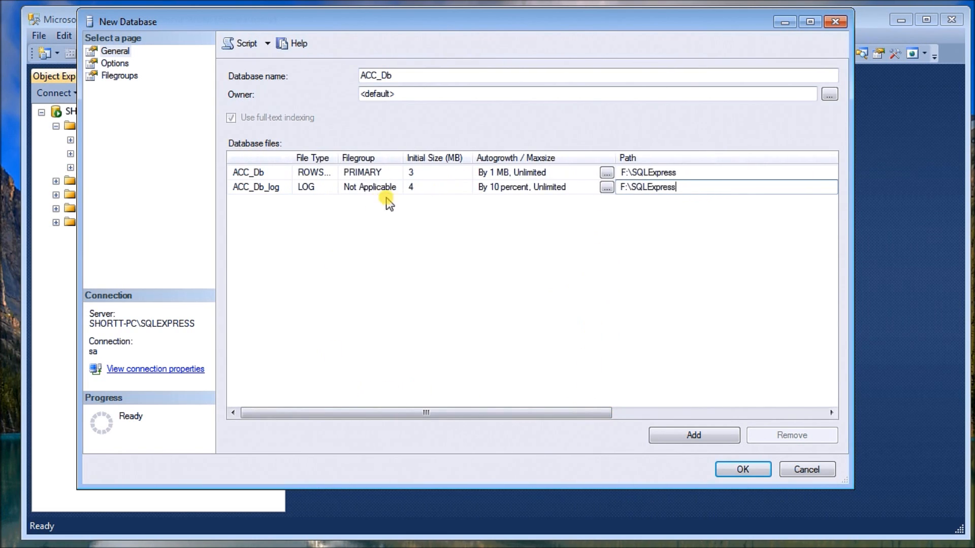
{"action": "left_click", "coordinate": [743, 469]}
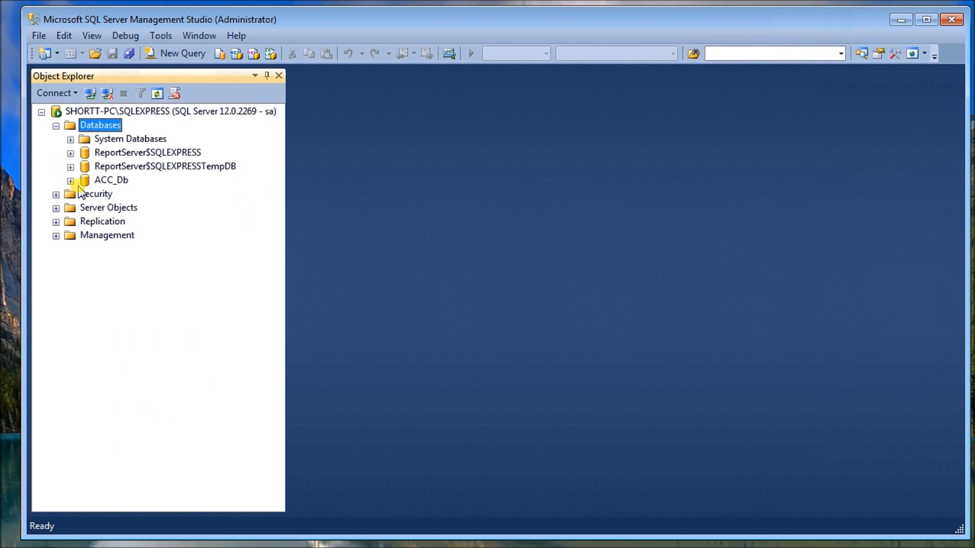
- Expand the ACC_Db database and open a new table in its Tables folder
{"action": "double_click", "coordinate": [94, 183]}
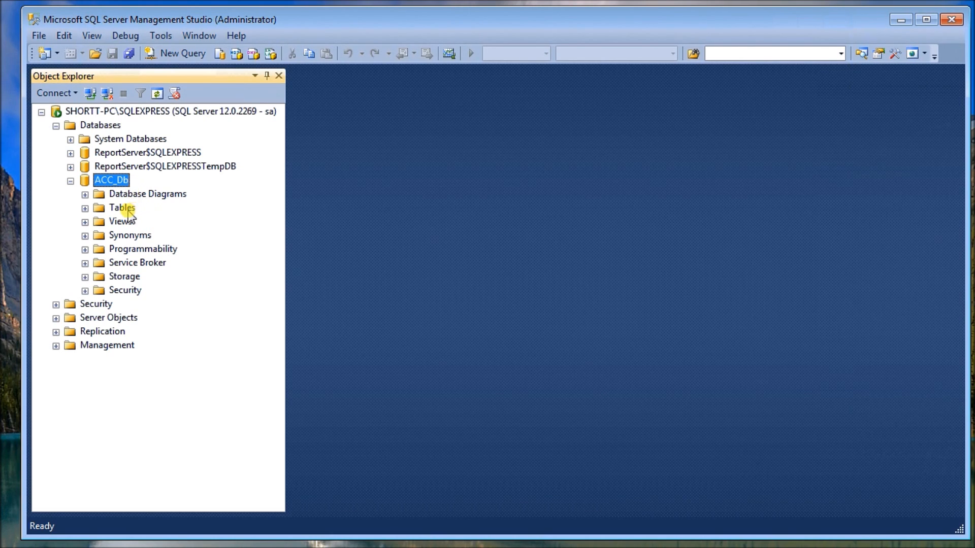
{"action": "left_click", "coordinate": [85, 209]}
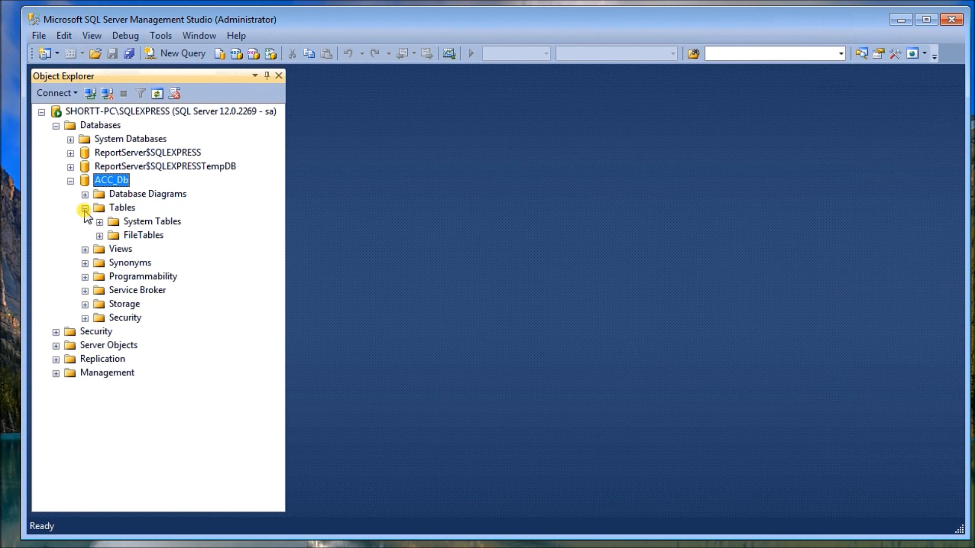
{"action": "left_click", "coordinate": [120, 211]}
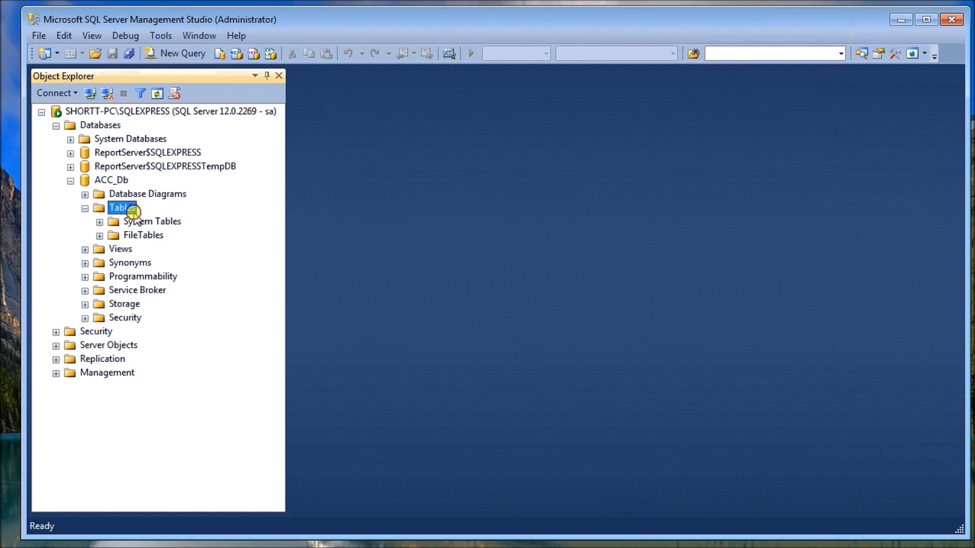
{"action": "right_click", "coordinate": [134, 213]}
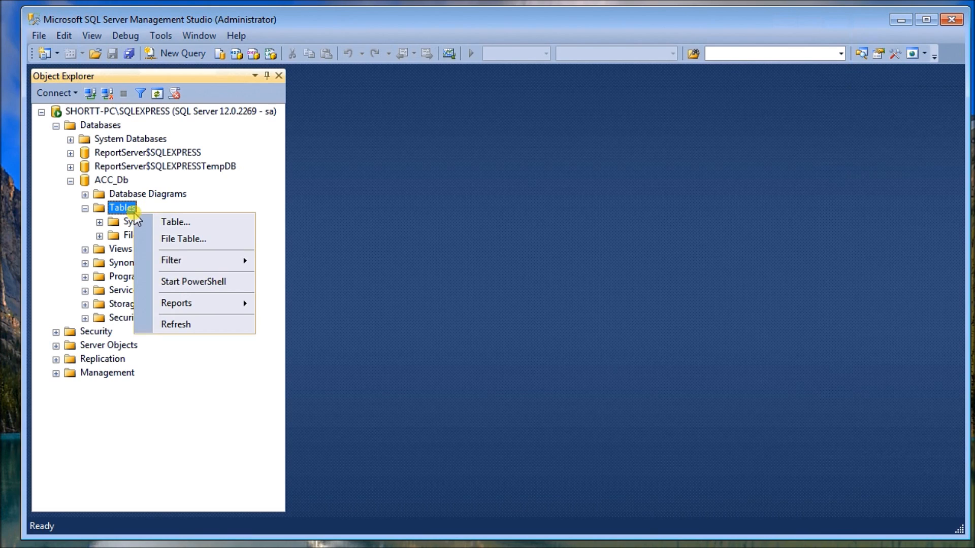
{"action": "left_click", "coordinate": [179, 223]}
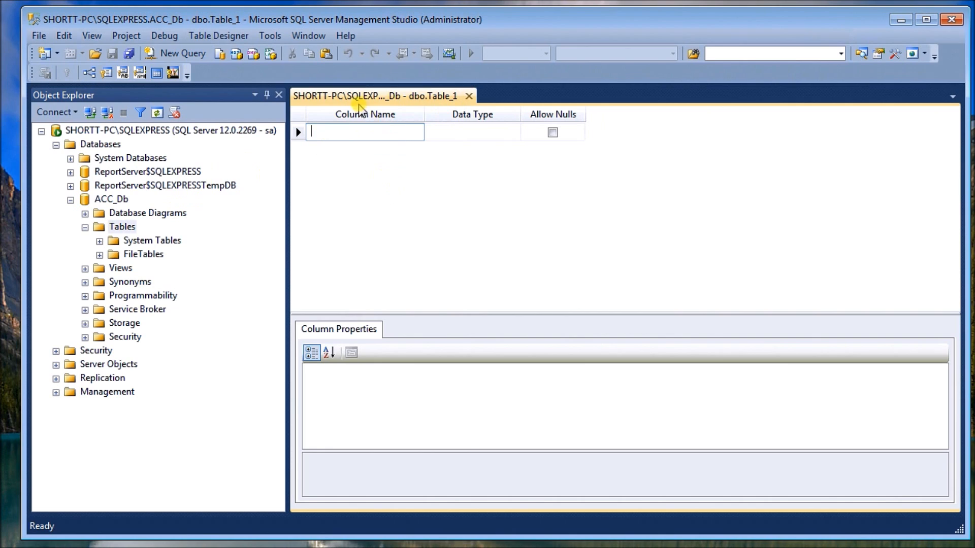
- Open the table's properties and rename the new table to Table_ACC
{"action": "left_click", "coordinate": [400, 204]}
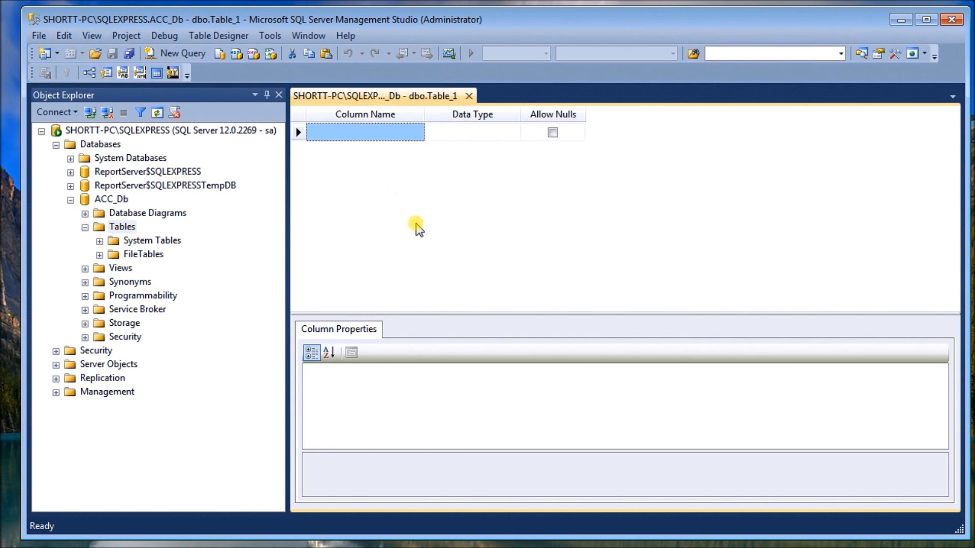
{"action": "key", "text": "F4"}
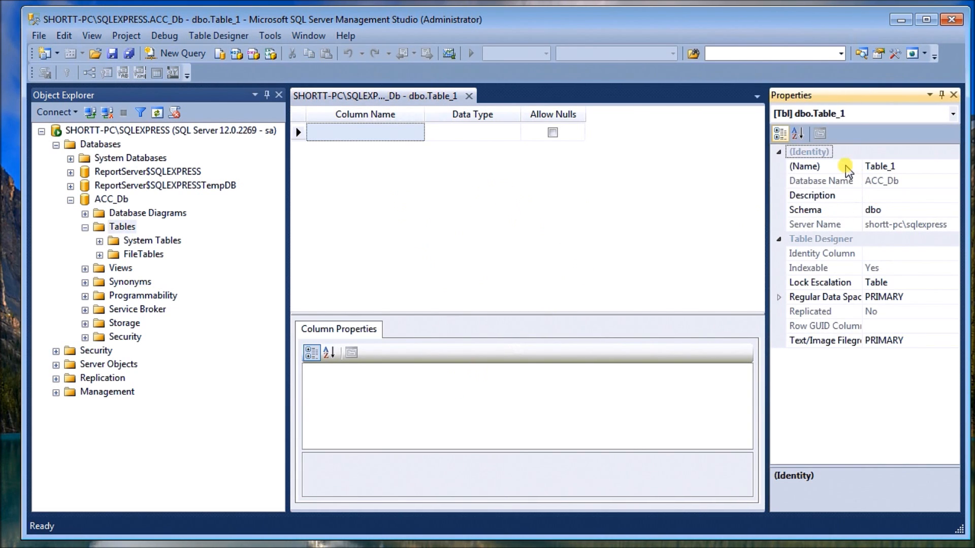
{"action": "left_click", "coordinate": [907, 167]}
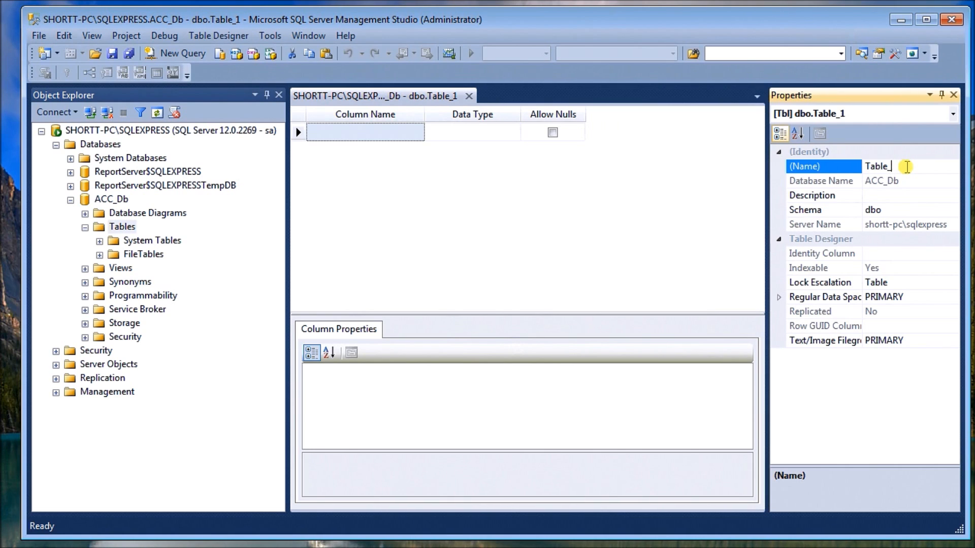
{"action": "type", "text": "ACC"}
- Add a column named Date and set its data type to datetime
{"action": "left_click", "coordinate": [370, 133]}
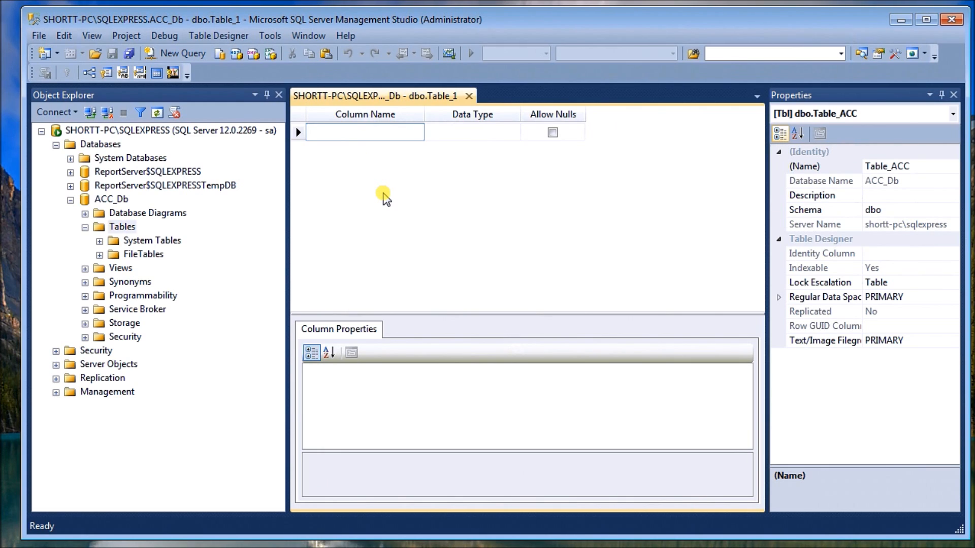
{"action": "type", "text": "Date"}
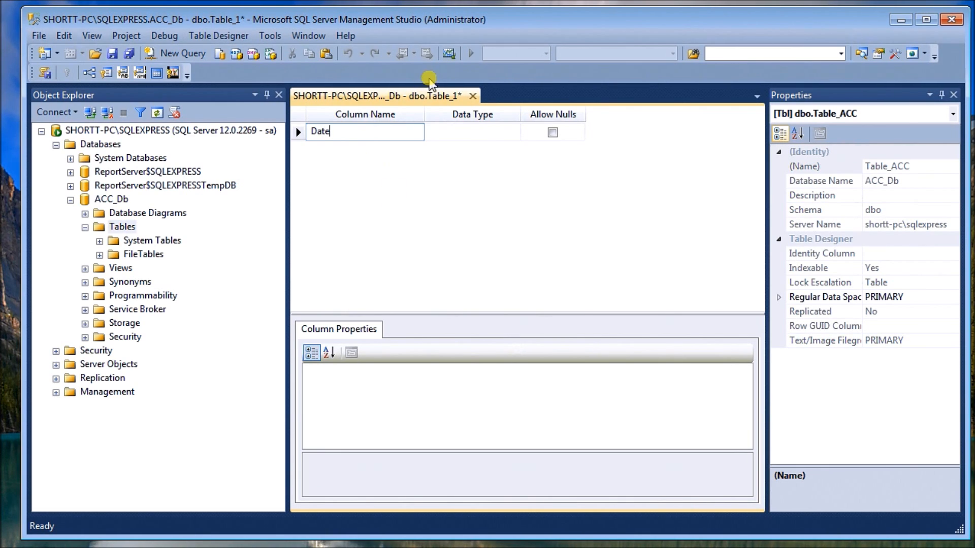
{"action": "left_click", "coordinate": [462, 131]}
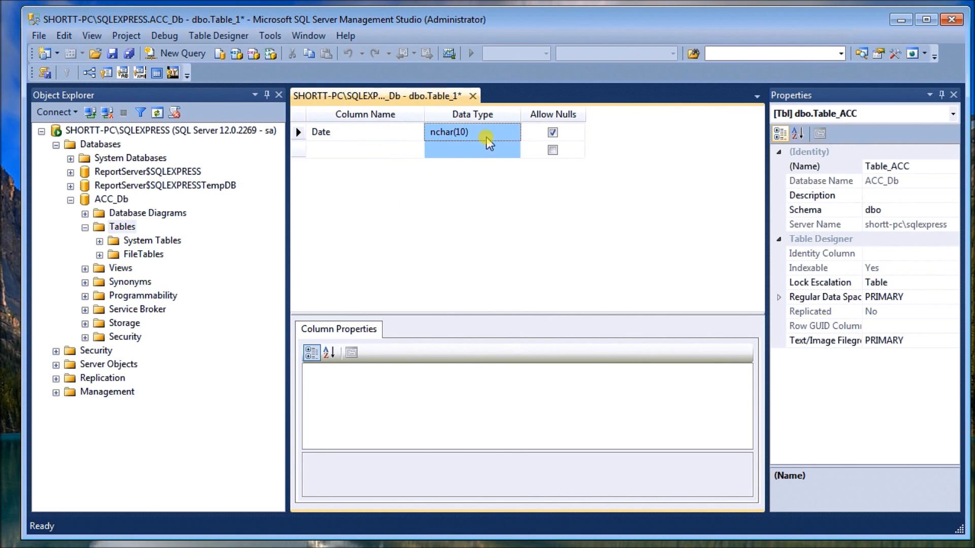
{"action": "left_click", "coordinate": [488, 136]}
{"action": "left_click", "coordinate": [510, 133]}
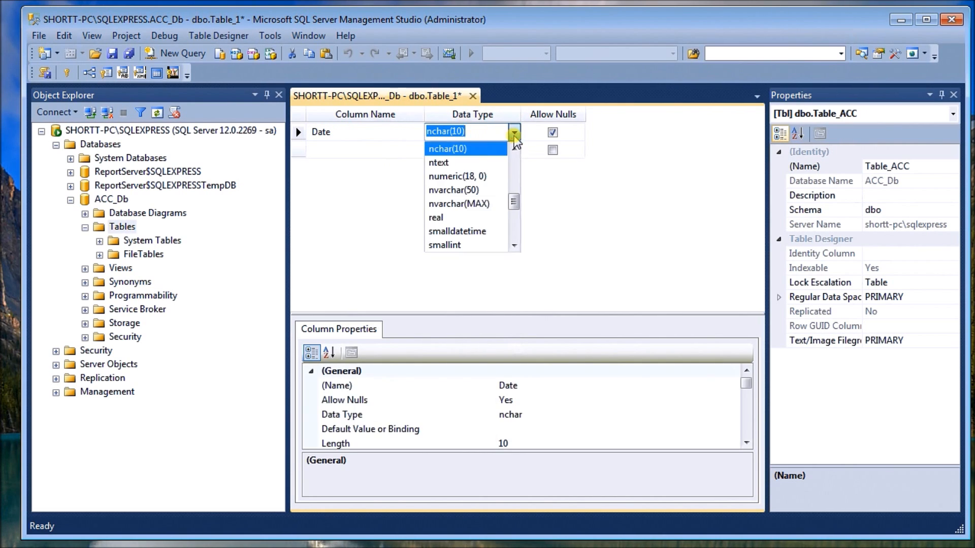
{"action": "left_click_drag", "start_coordinate": [514, 203], "coordinate": [514, 166]}
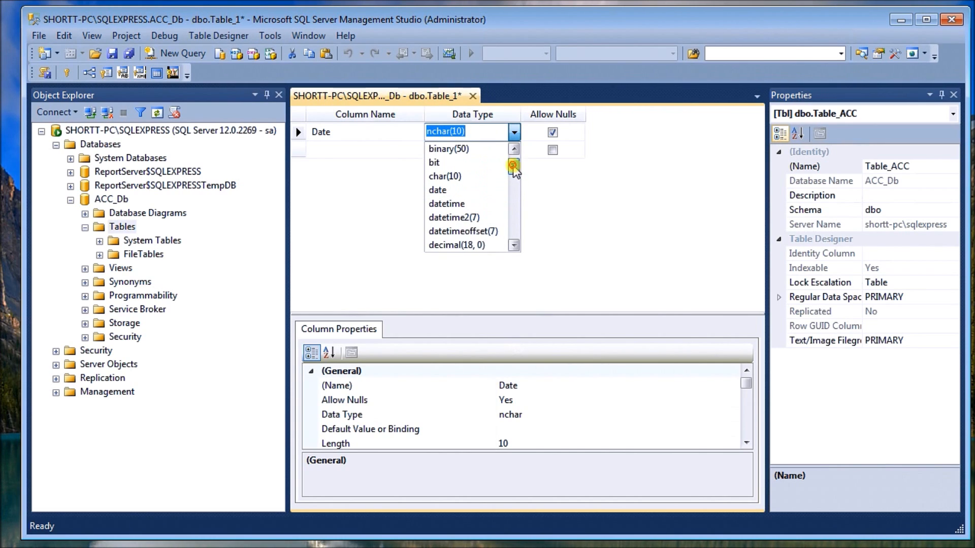
{"action": "left_click", "coordinate": [469, 190]}
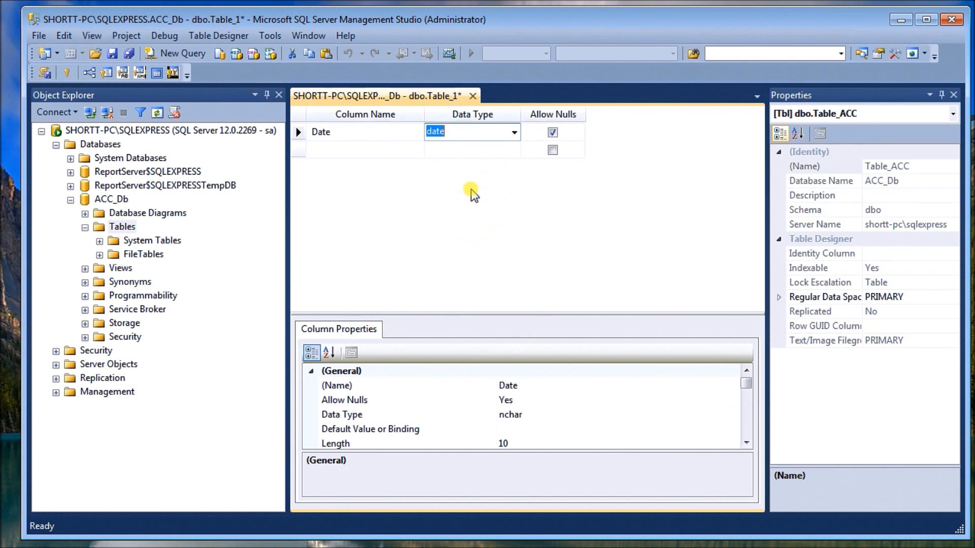
{"action": "left_click", "coordinate": [514, 133]}
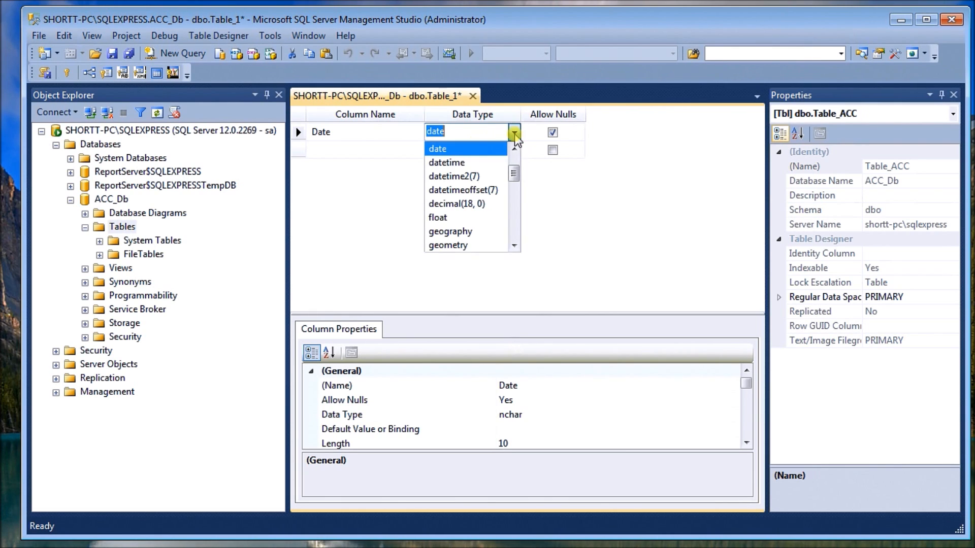
{"action": "left_click", "coordinate": [496, 163]}
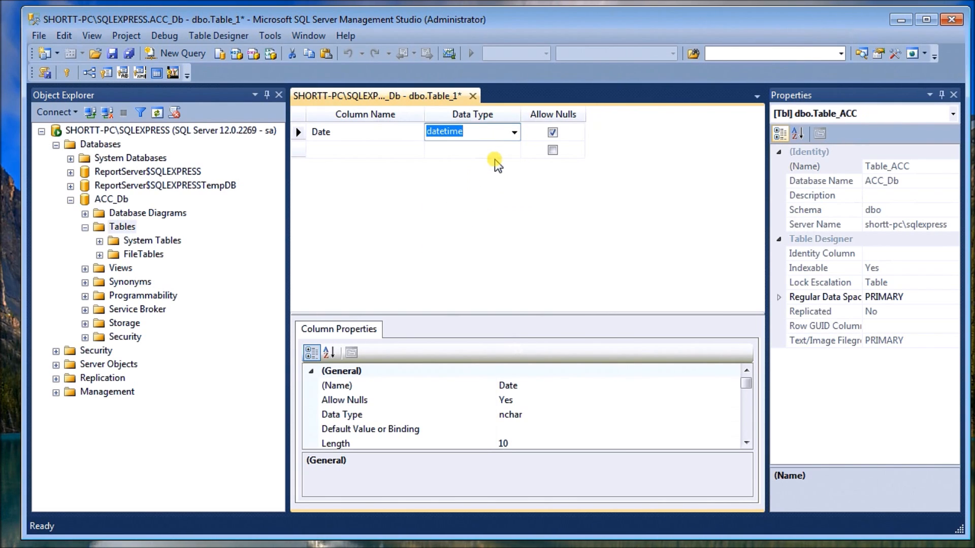
- Add a column named Number with the numeric(18, 0) data type
{"action": "left_click", "coordinate": [393, 151]}
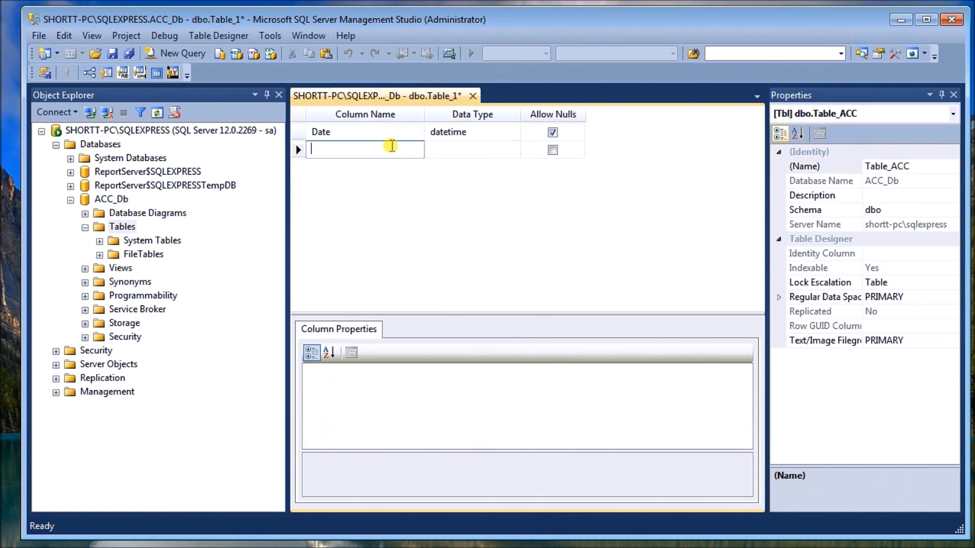
{"action": "type", "text": "Number"}
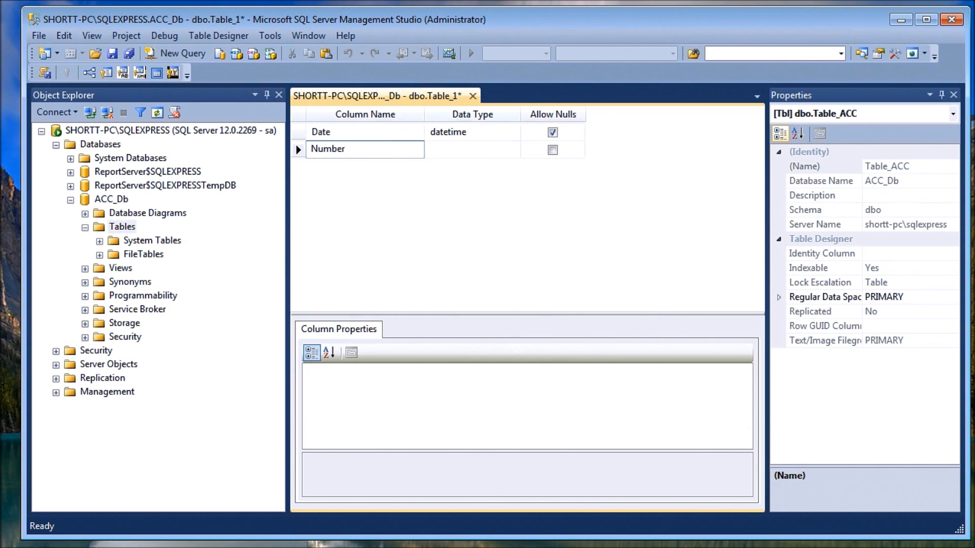
{"action": "left_click", "coordinate": [500, 148]}
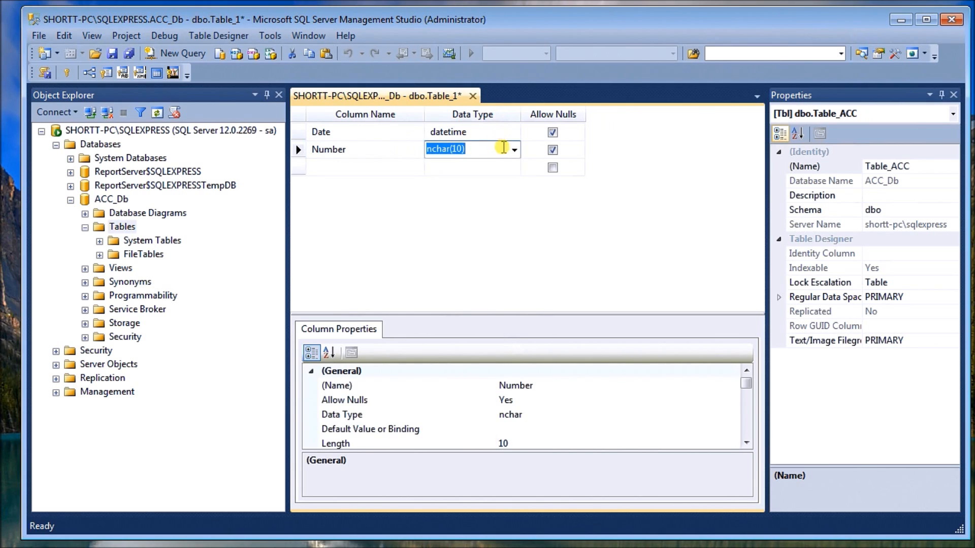
{"action": "left_click", "coordinate": [514, 149]}
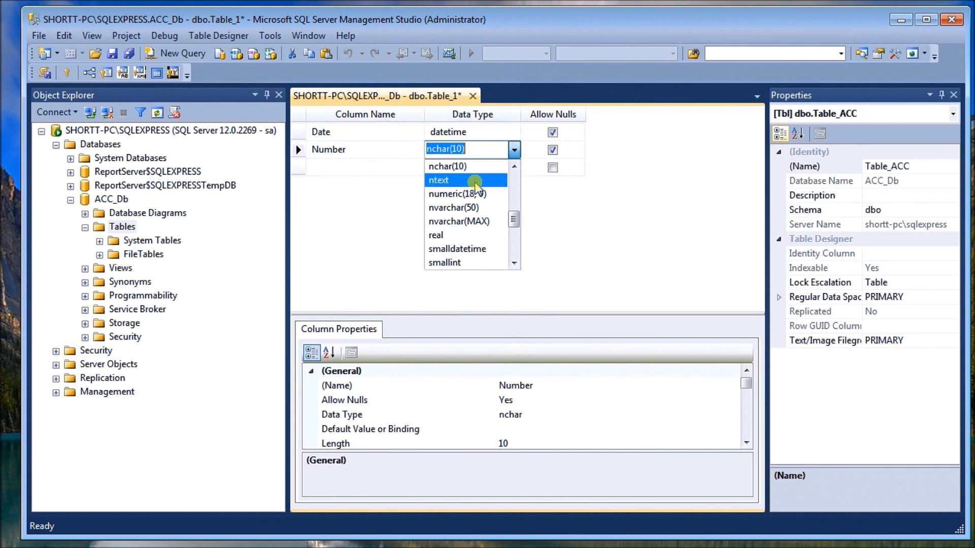
{"action": "left_click", "coordinate": [471, 196]}
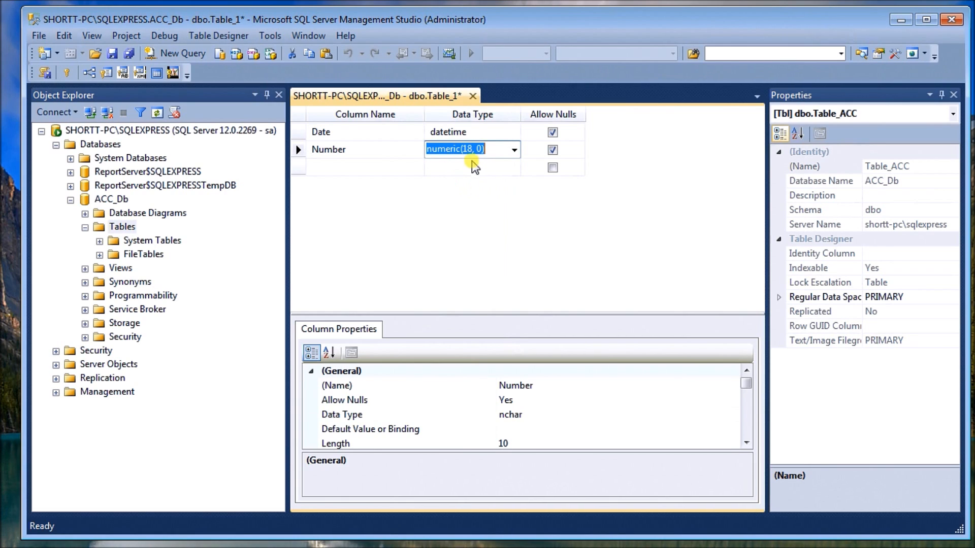
- Add a column named Text with the ntext data type
{"action": "left_click", "coordinate": [388, 167]}
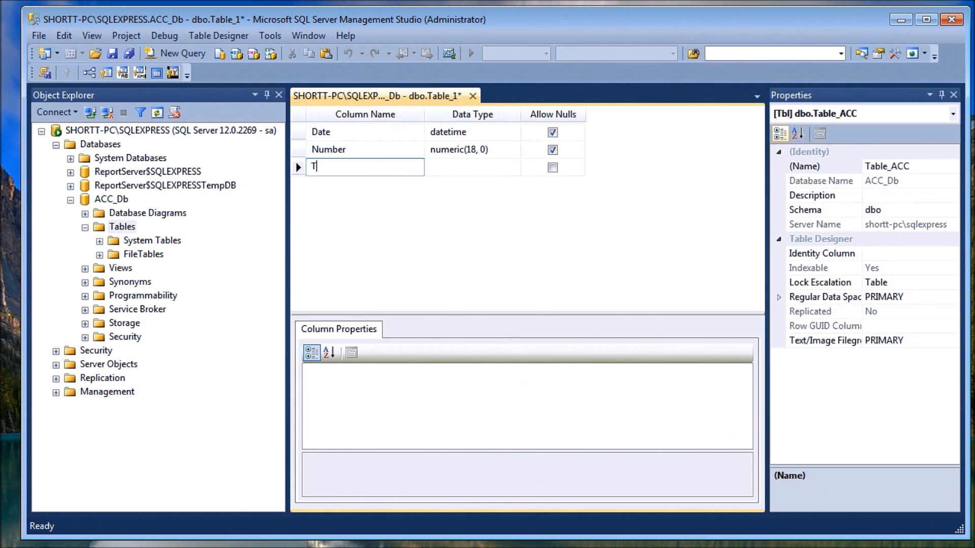
{"action": "type", "text": "Text"}
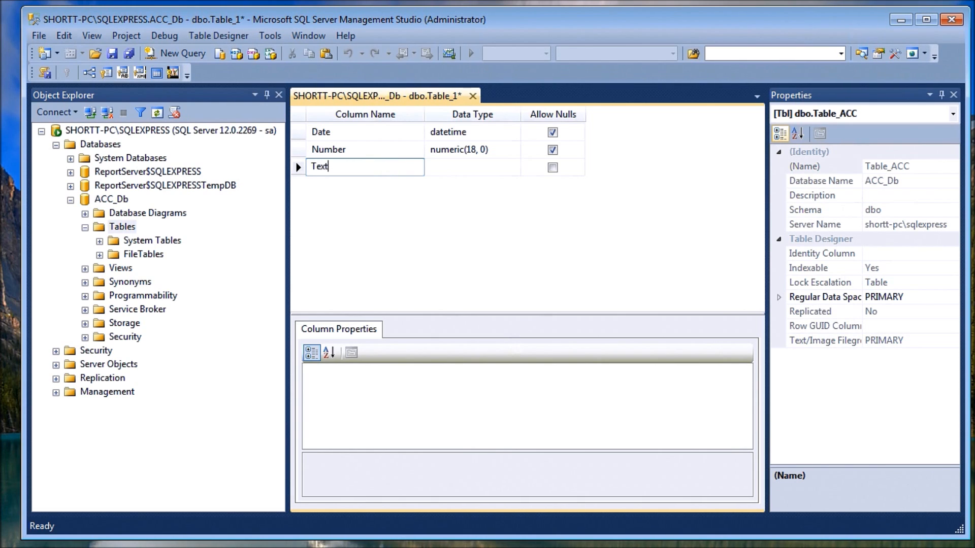
{"action": "left_click", "coordinate": [449, 168]}
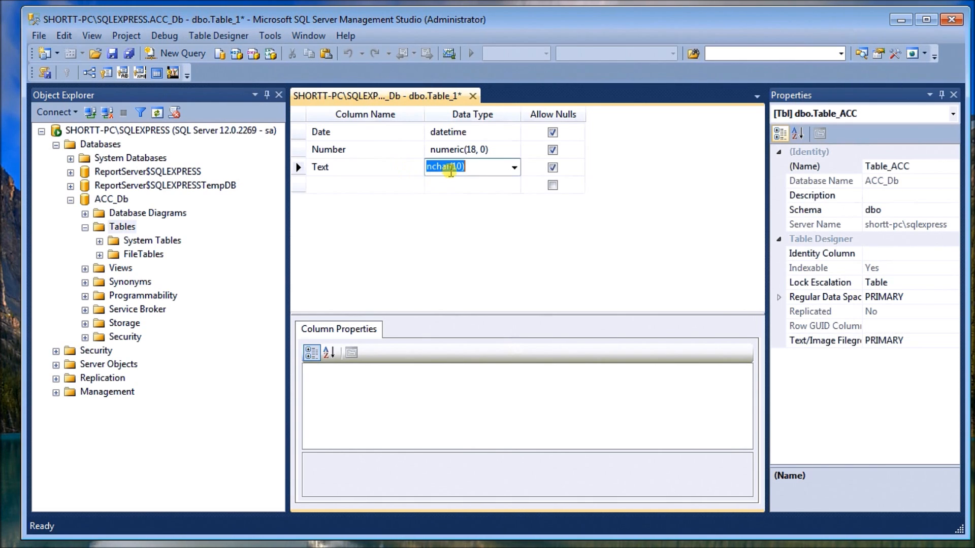
{"action": "left_click", "coordinate": [515, 169]}
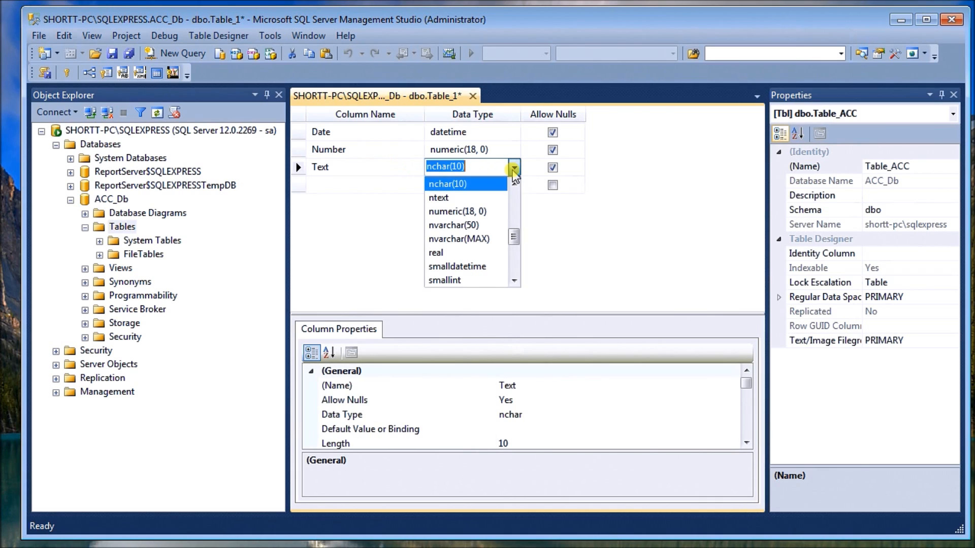
{"action": "left_click", "coordinate": [454, 199]}
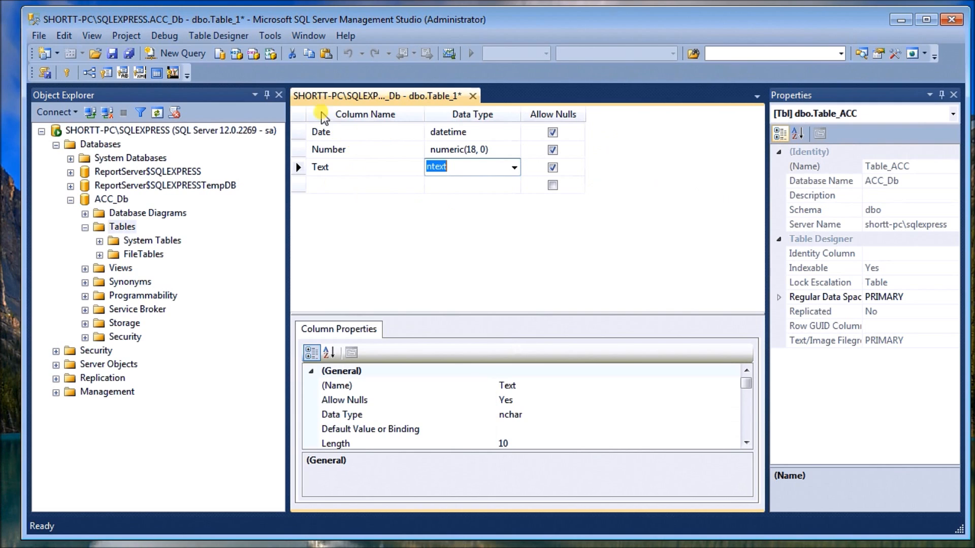
- Save the Table_ACC design and close the Properties pane
{"action": "left_click", "coordinate": [112, 53]}
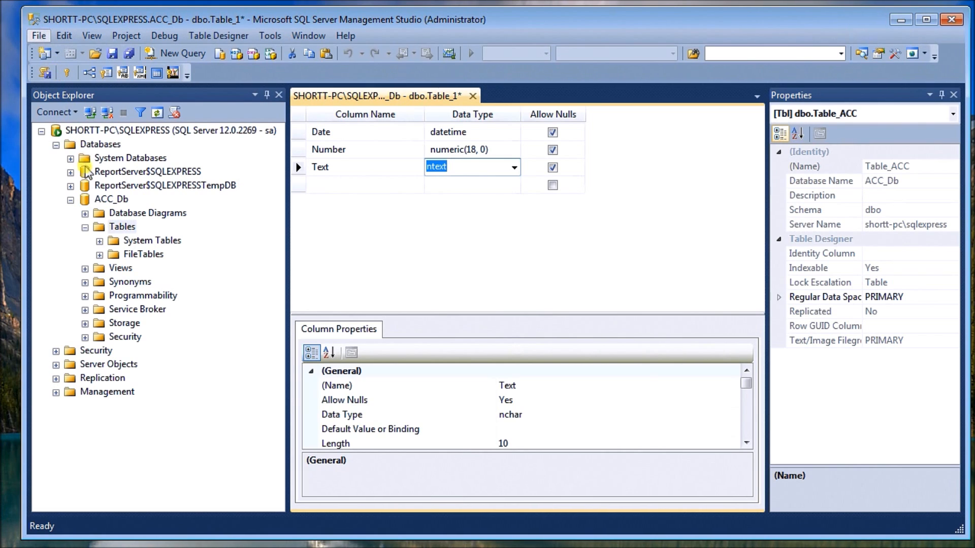
{"action": "key", "text": "ctrl+s"}
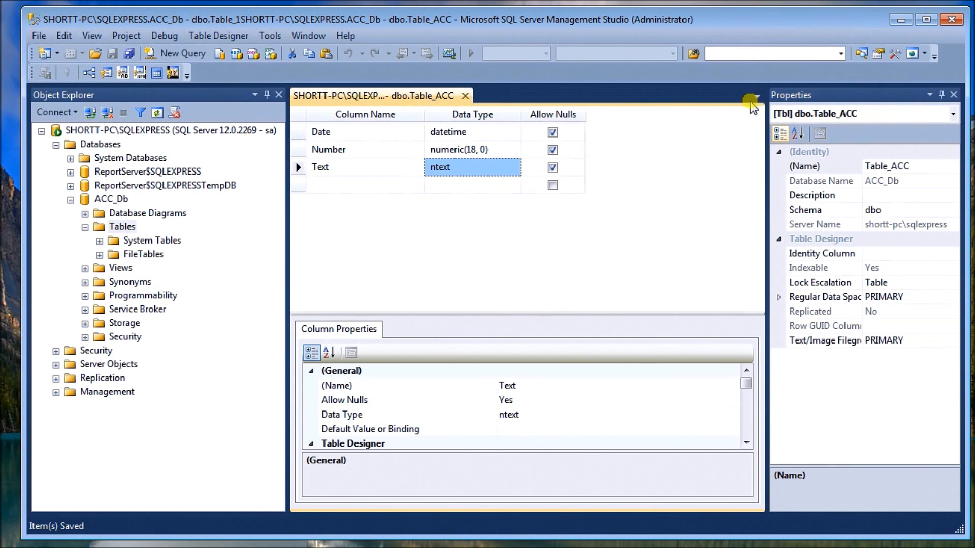
{"action": "left_click", "coordinate": [953, 95]}
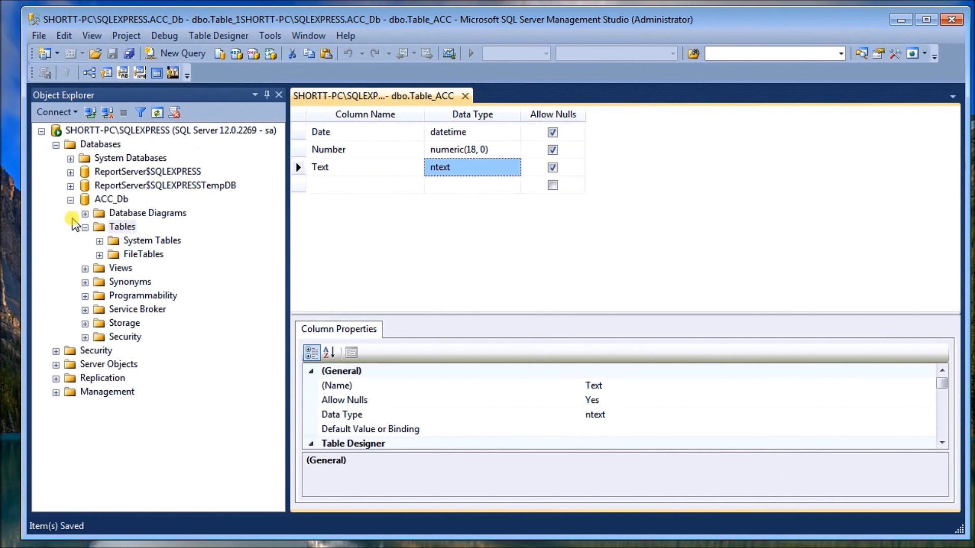
- Close and reopen Management Studio, then connect to SHORTT-PC\SQLEXPRESS by entering the sa login's password
{"action": "left_click", "coordinate": [71, 200]}
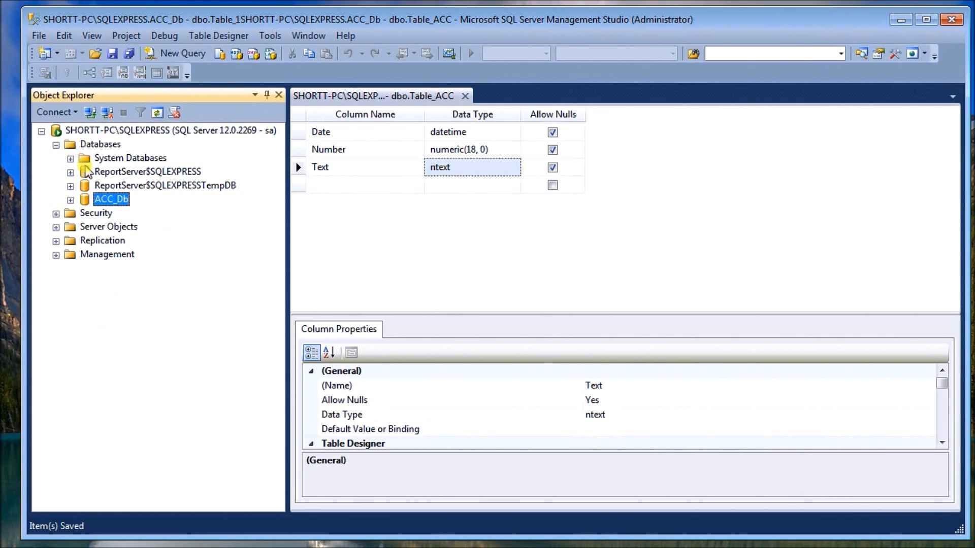
{"action": "left_click", "coordinate": [71, 200]}
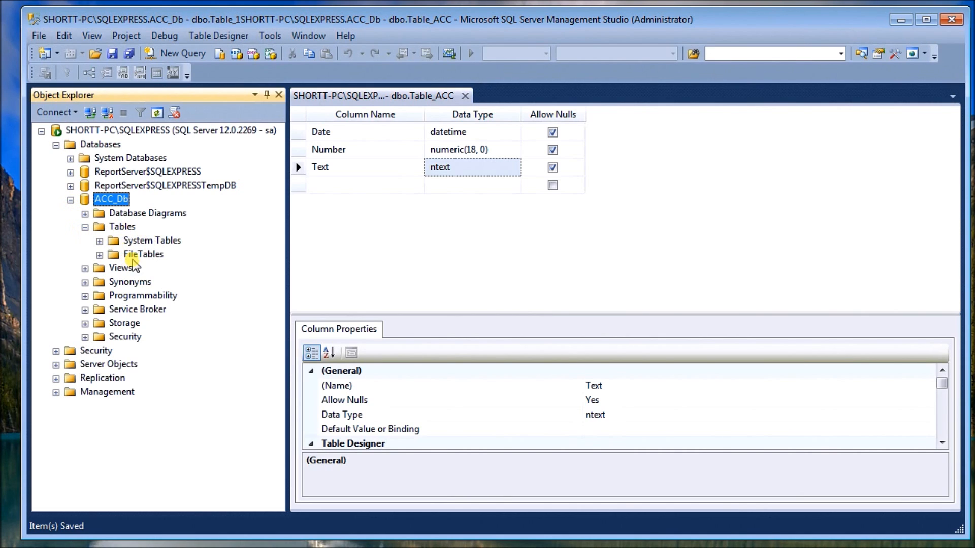
{"action": "left_click", "coordinate": [952, 21]}
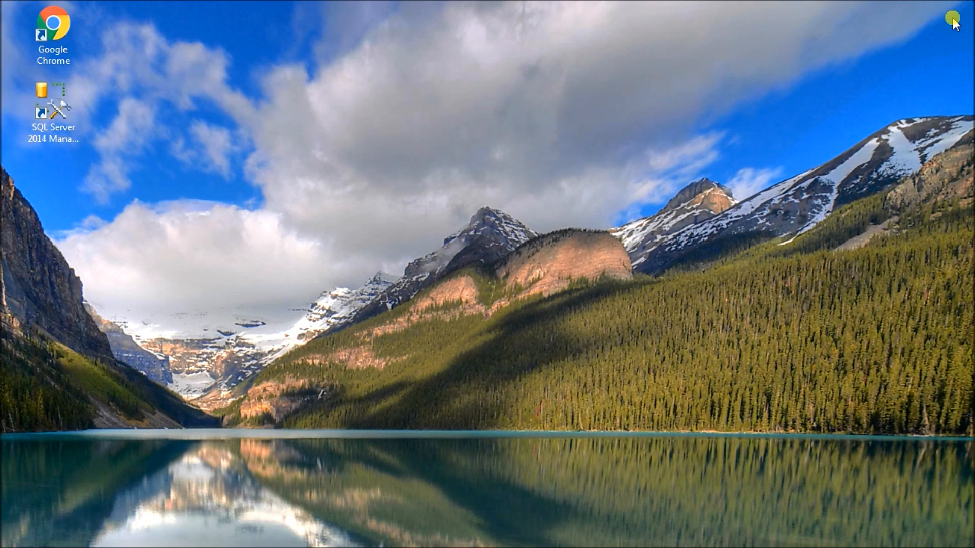
{"action": "left_click", "coordinate": [62, 108]}
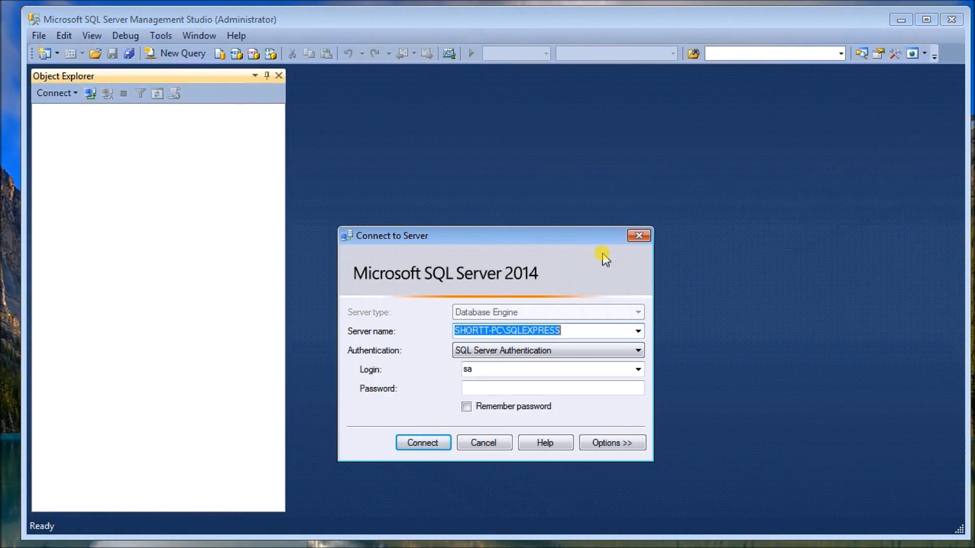
{"action": "left_click", "coordinate": [500, 390]}
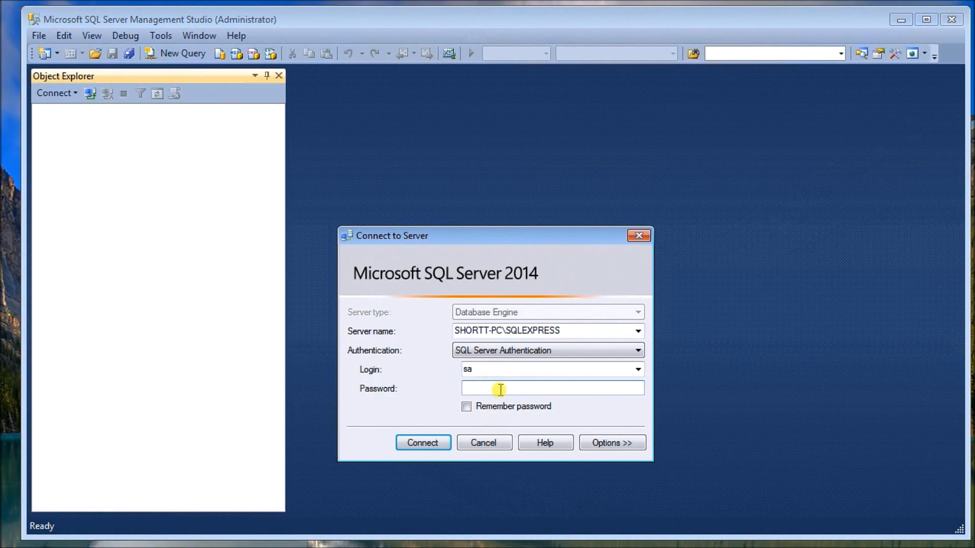
{"action": "type", "text": "****"}
{"action": "left_click", "coordinate": [434, 447]}
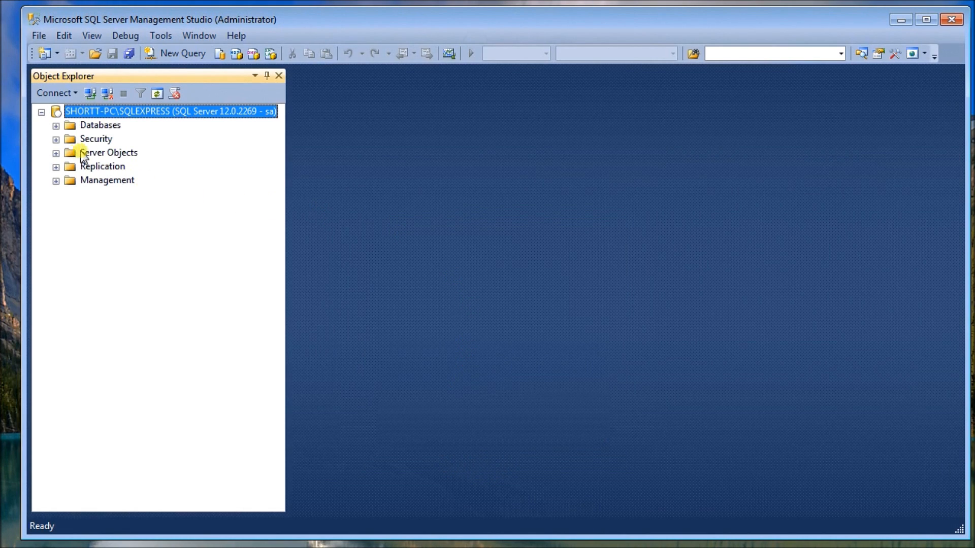
- Expand Table_ACC's columns under ACC_Db and switch to the F:\SQLExpress folder to examine the database files
{"action": "left_click", "coordinate": [56, 126]}
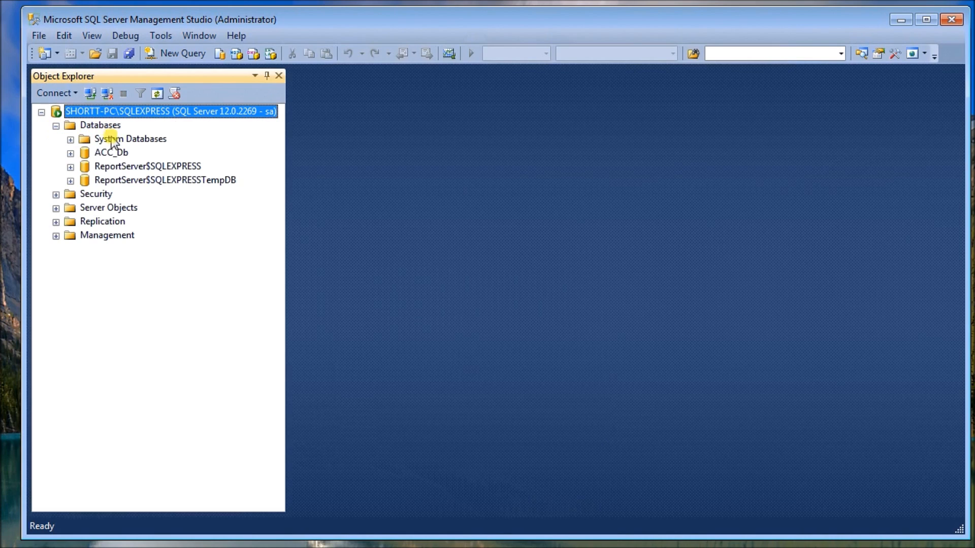
{"action": "left_click", "coordinate": [113, 153]}
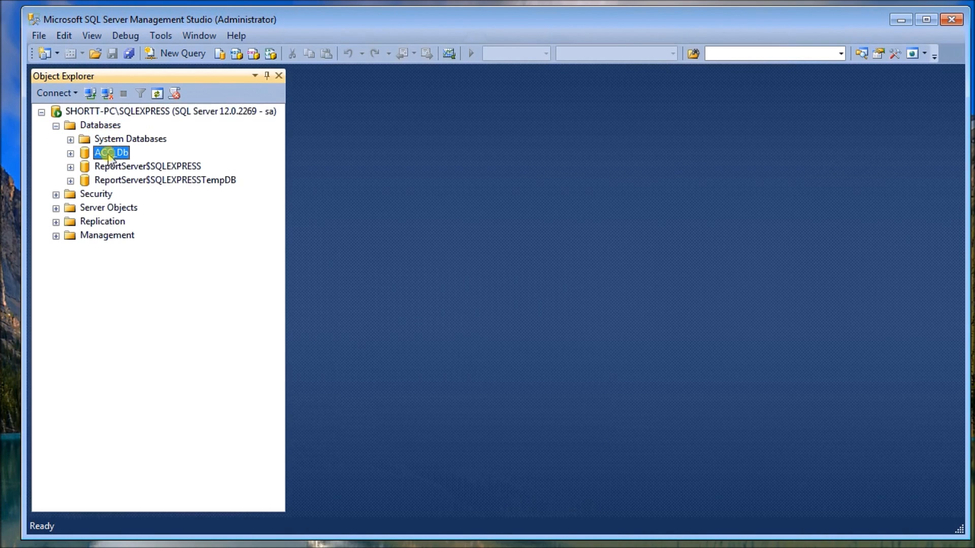
{"action": "left_click", "coordinate": [70, 153]}
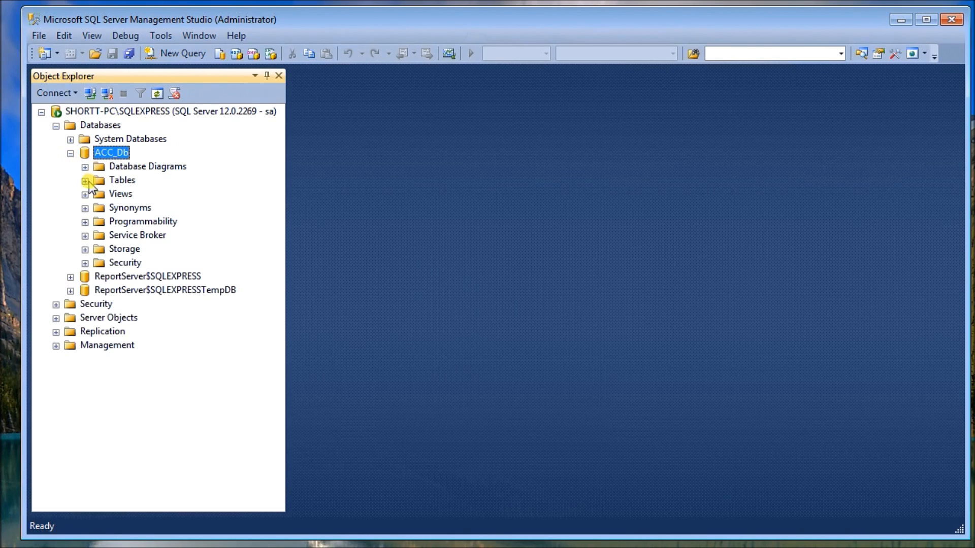
{"action": "left_click", "coordinate": [86, 181]}
{"action": "left_click", "coordinate": [157, 222]}
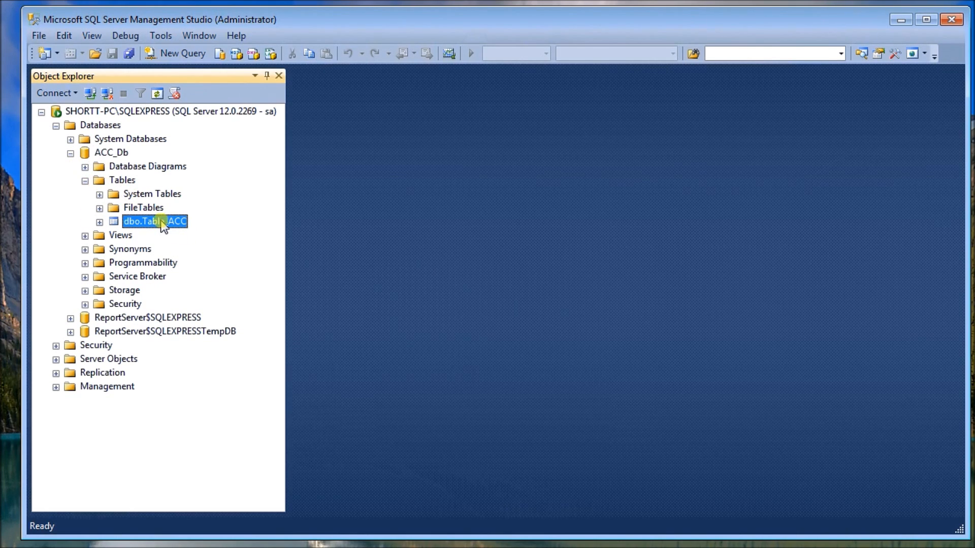
{"action": "right_click", "coordinate": [161, 223]}
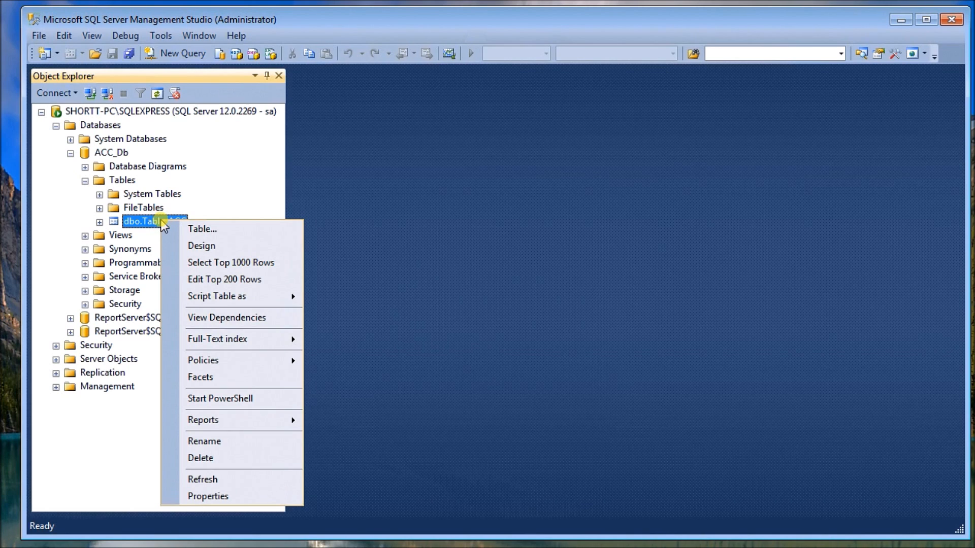
{"action": "left_click", "coordinate": [156, 237]}
{"action": "double_click", "coordinate": [159, 222]}
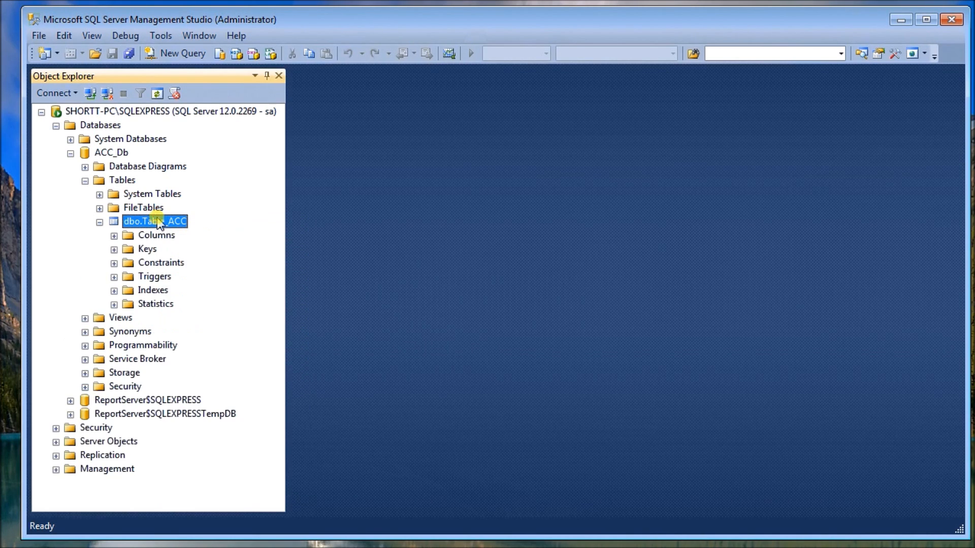
{"action": "double_click", "coordinate": [157, 235]}
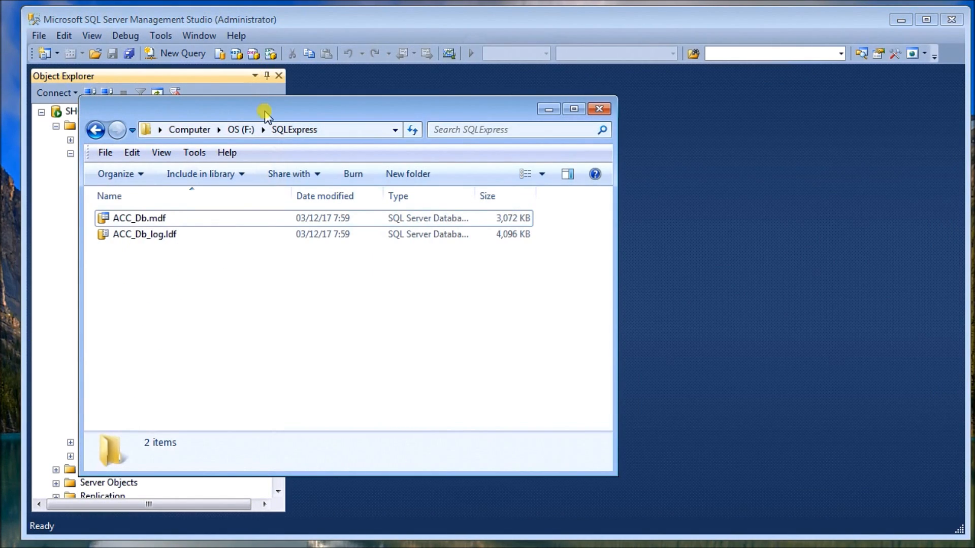
{"action": "left_click", "coordinate": [311, 119]}
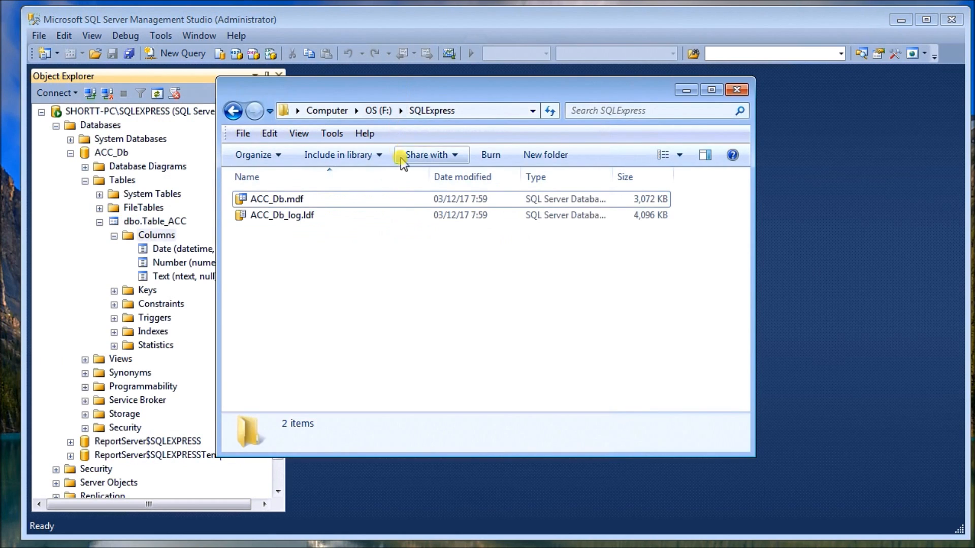